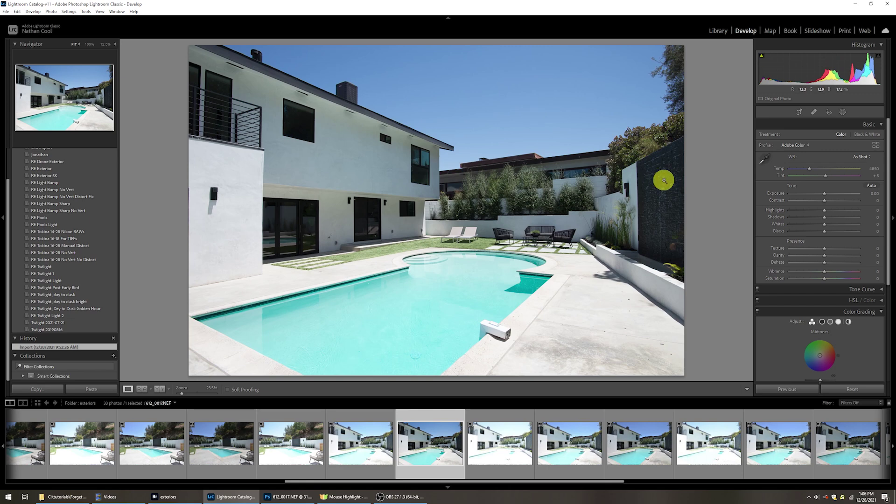
- Try global highlight and shadow changes, then revert the photo to its imported state
click(802, 211)
click(830, 217)
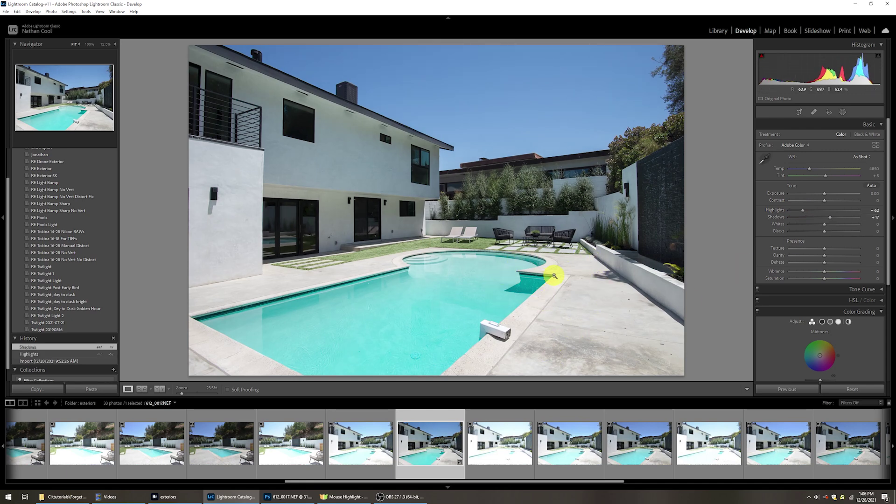
click(40, 360)
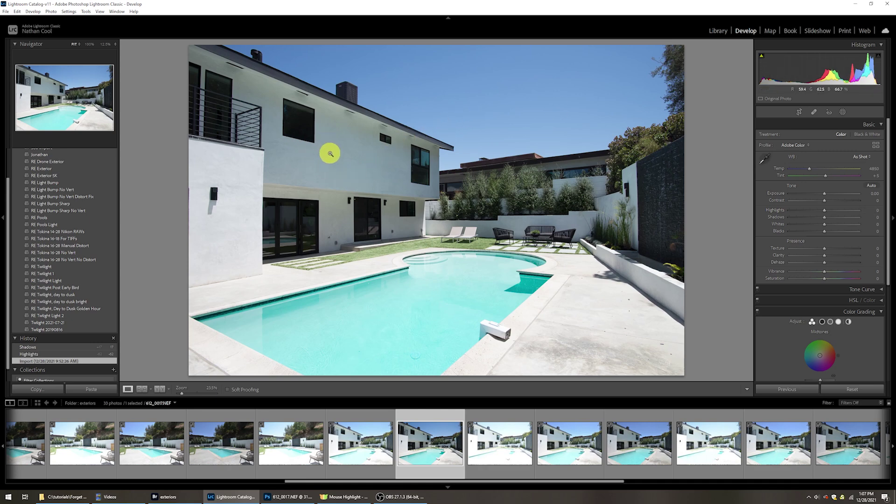
click(332, 227)
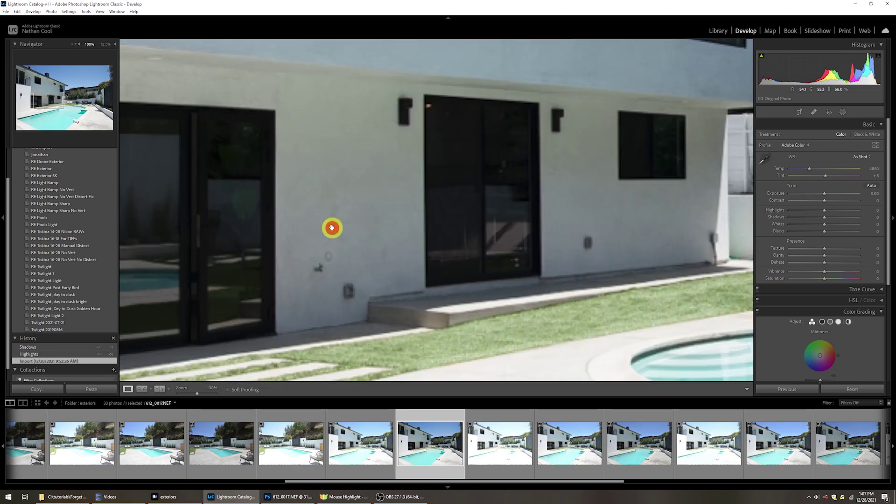
click(377, 185)
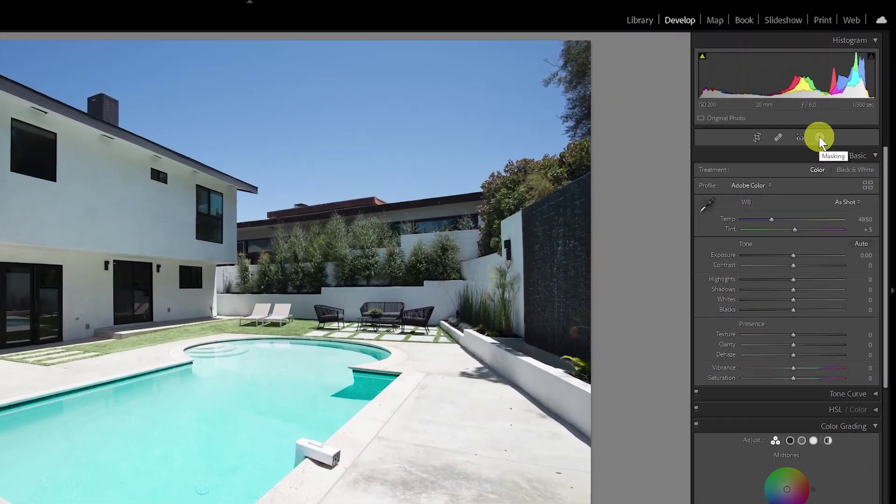
- Create a brush mask with Shadows at 48 and paint it across the house wall
click(840, 114)
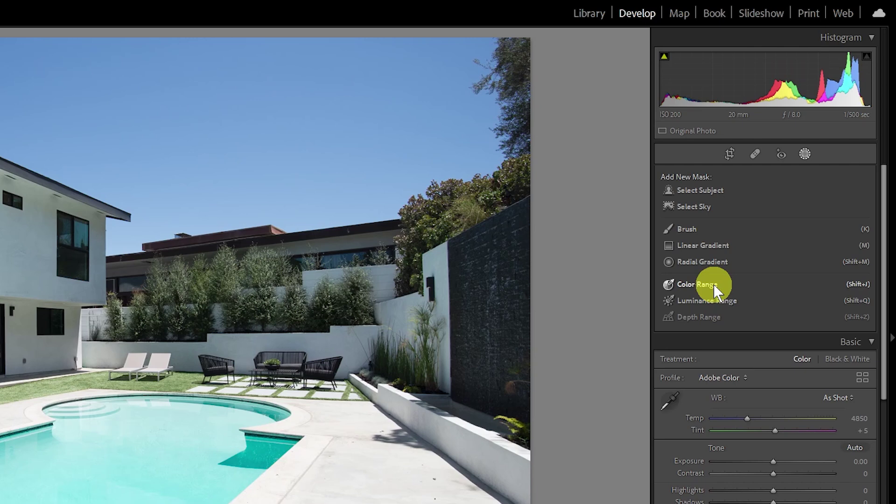
click(693, 230)
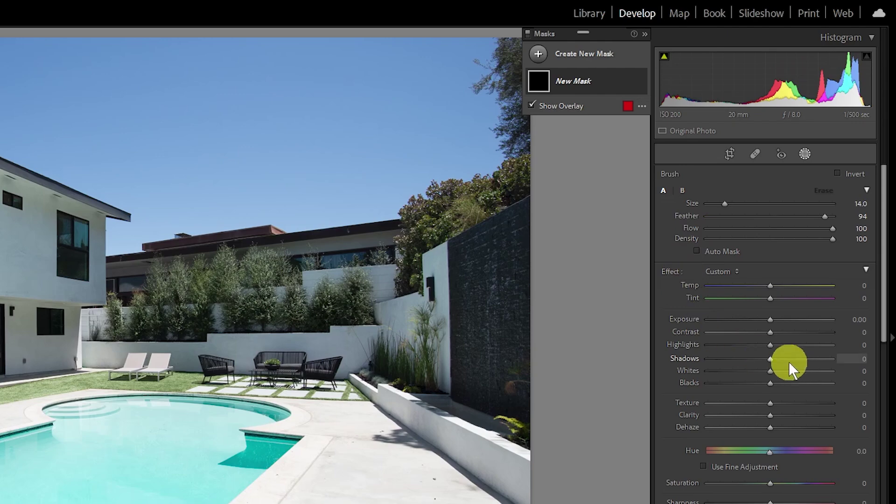
click(799, 356)
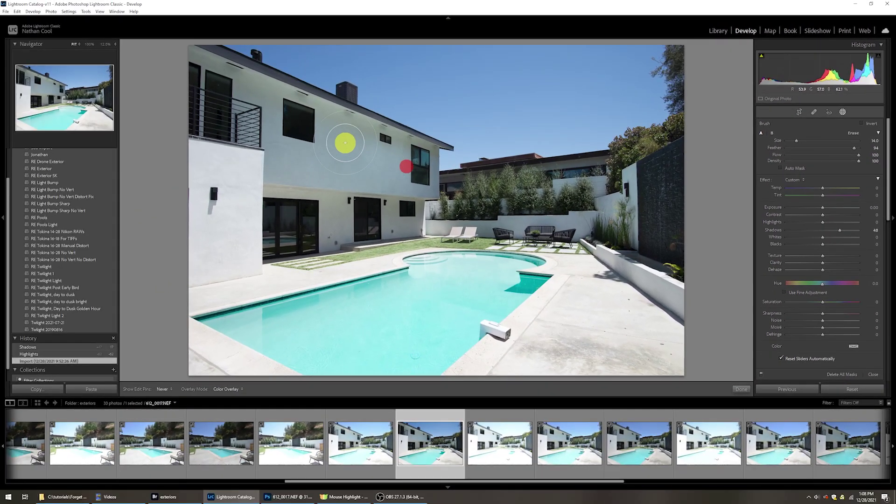
mouse_move(270, 117)
mouse_down()
mouse_move(381, 192)
mouse_move(282, 206)
mouse_up()
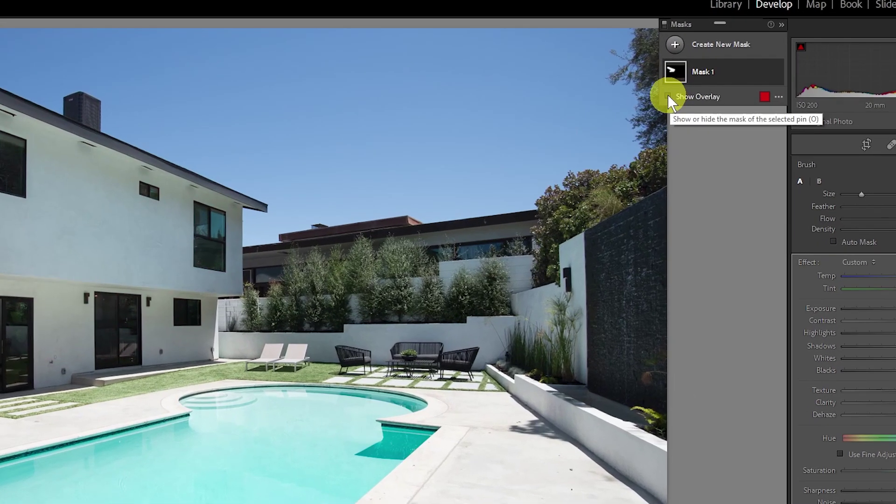
- Check the mask overlay, paint more of the wall in, and raise Shadows to 59
click(668, 95)
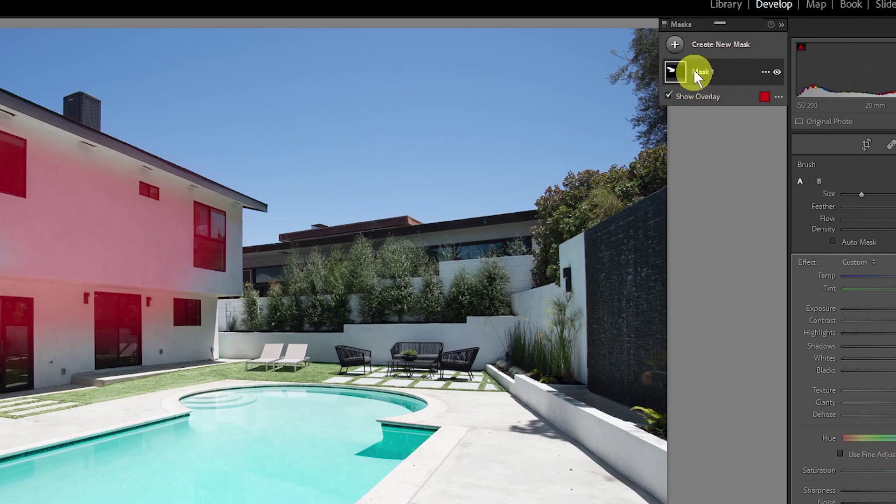
click(669, 95)
key(o)
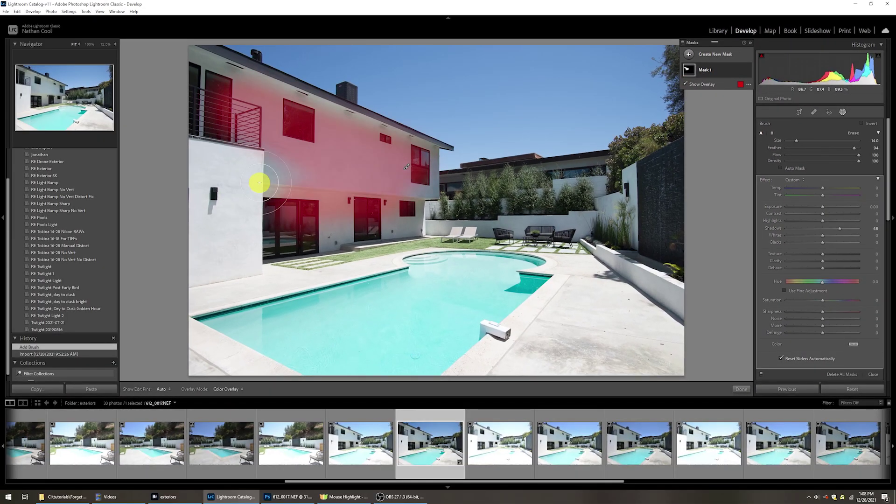
key(h)
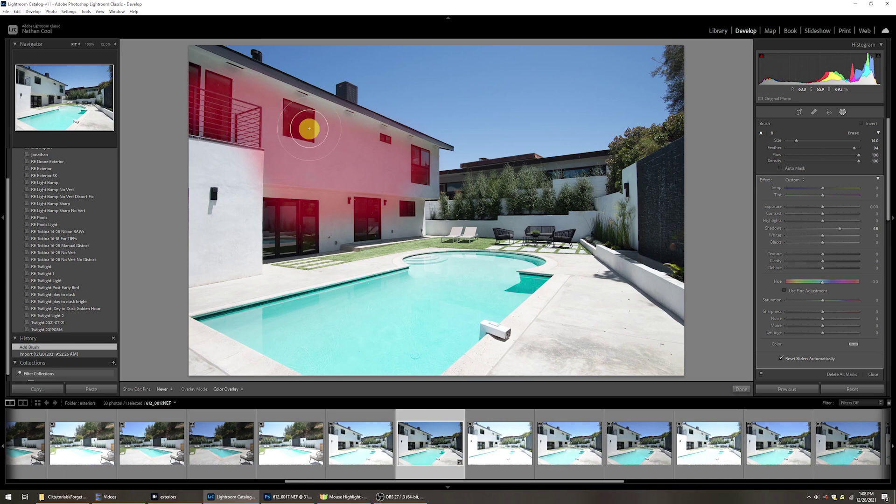
drag(317, 230, 312, 187)
key(o)
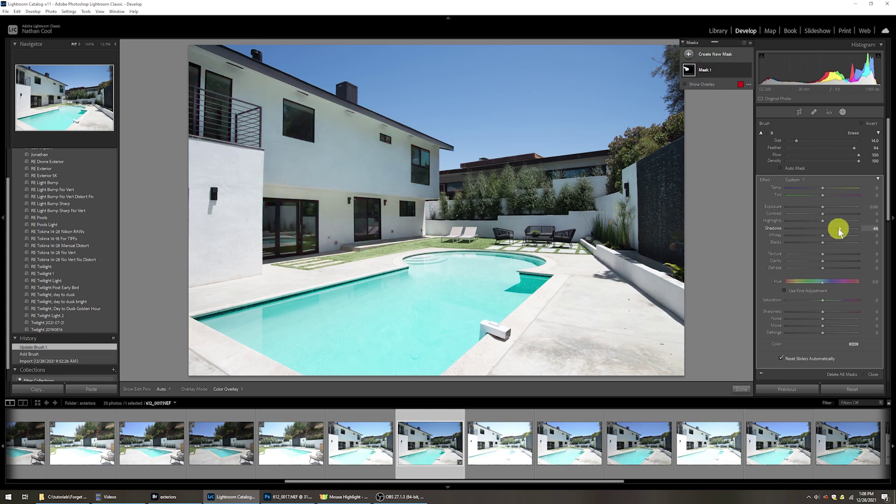
drag(839, 228, 844, 230)
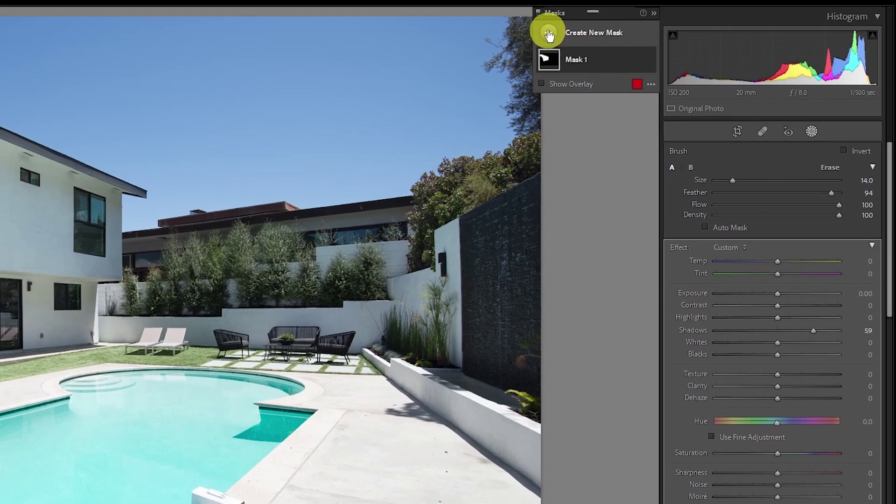
- Paint a second brush mask at Highlights -69 onto the photo, then ease Highlights to -45
click(549, 34)
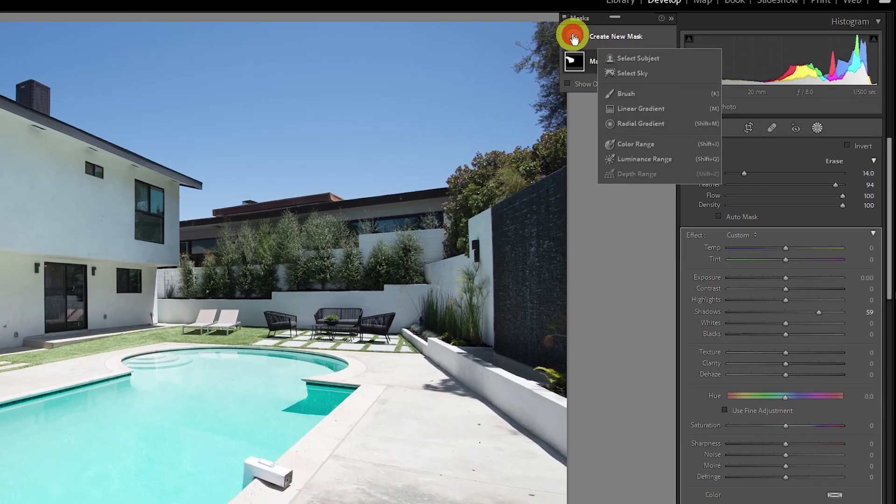
click(621, 93)
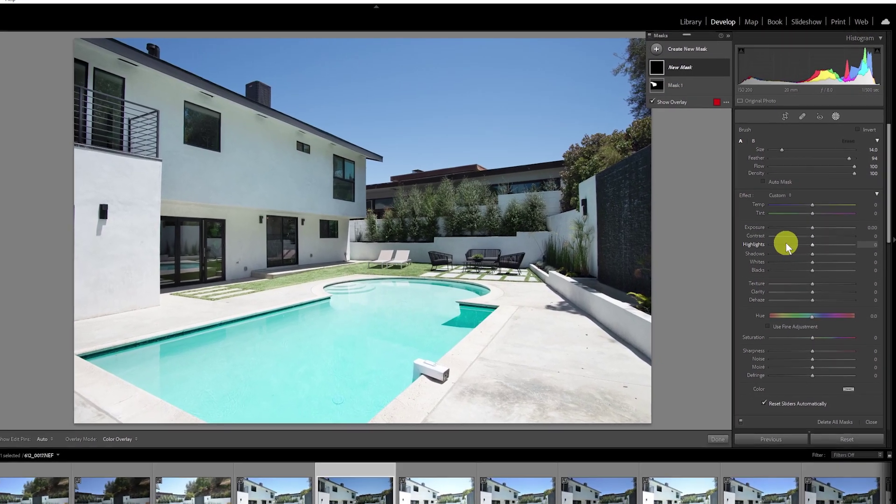
click(783, 248)
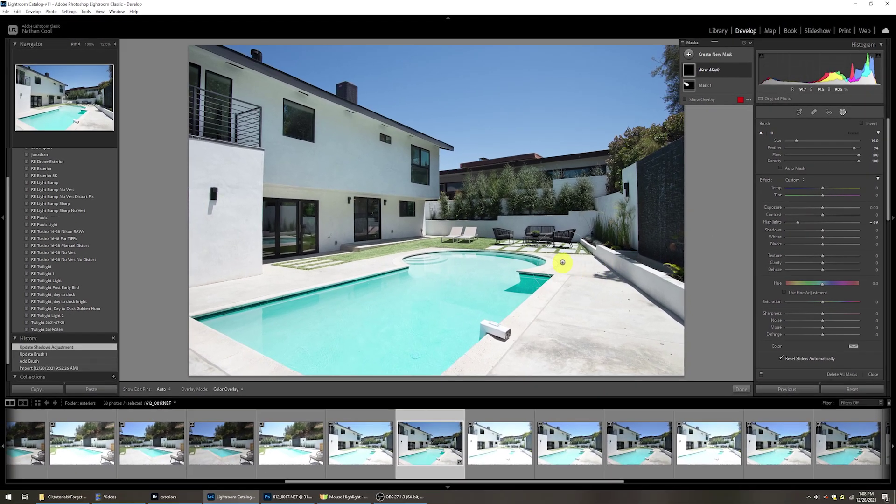
click(540, 275)
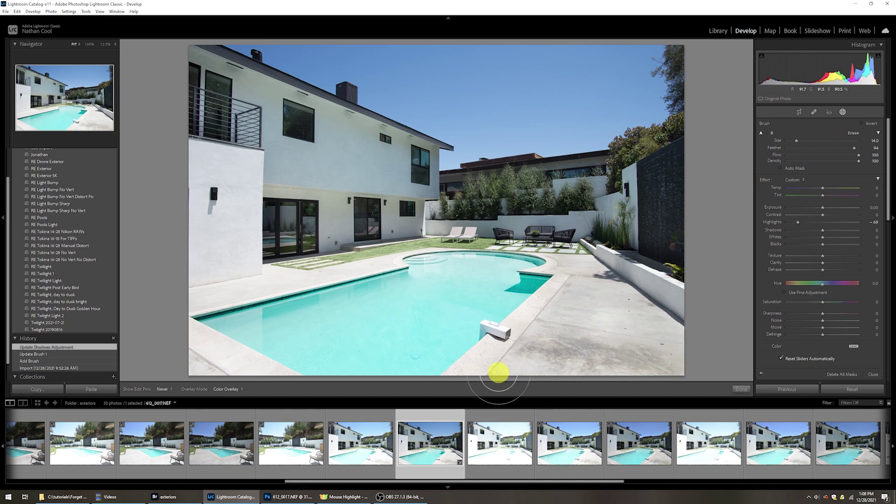
click(602, 270)
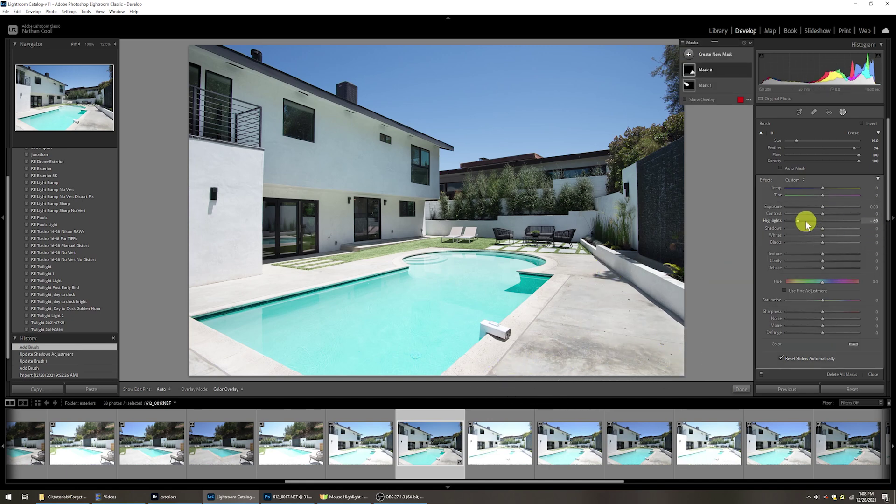
drag(798, 220, 806, 220)
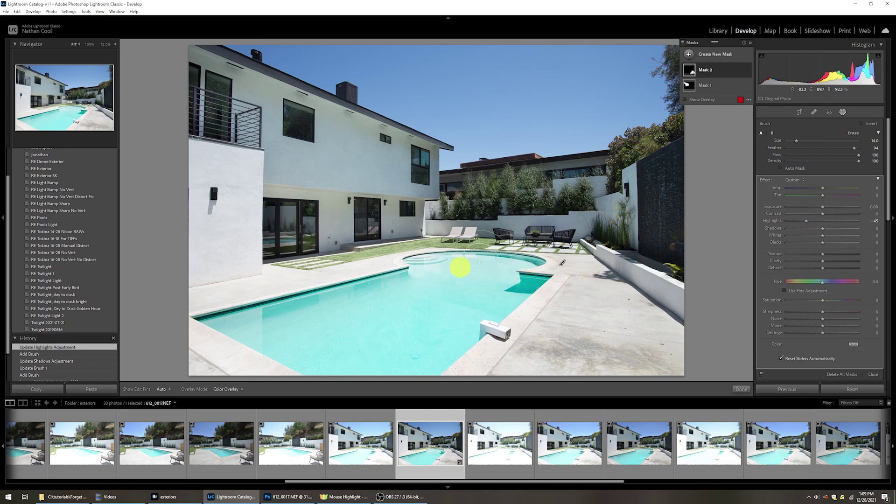
- Paint a third brush mask with Highlights -19 and Saturation 15, then close masking
click(689, 55)
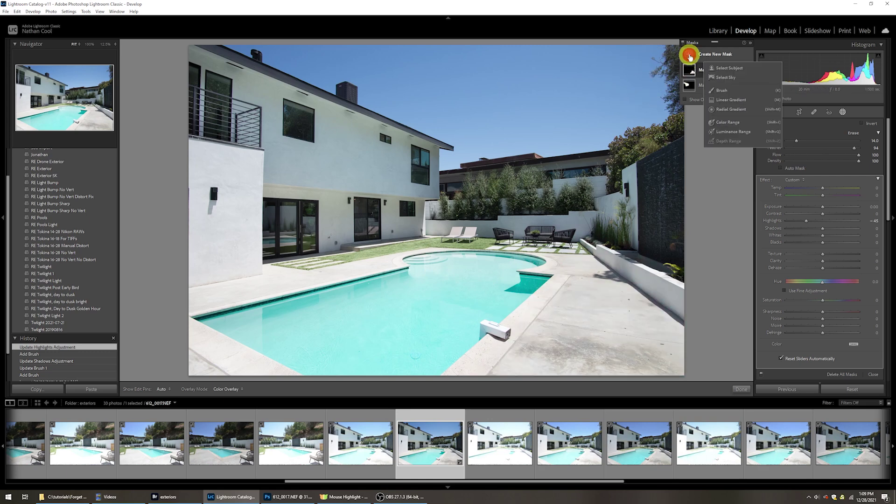
click(719, 89)
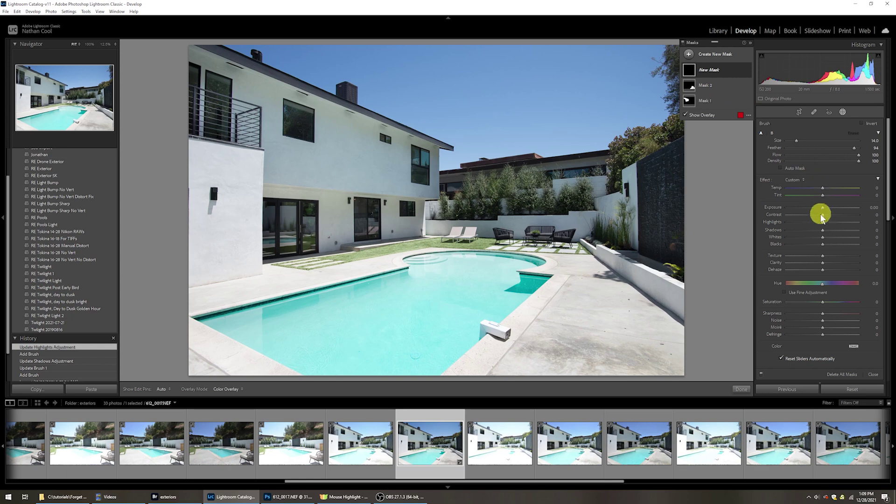
drag(816, 222, 815, 223)
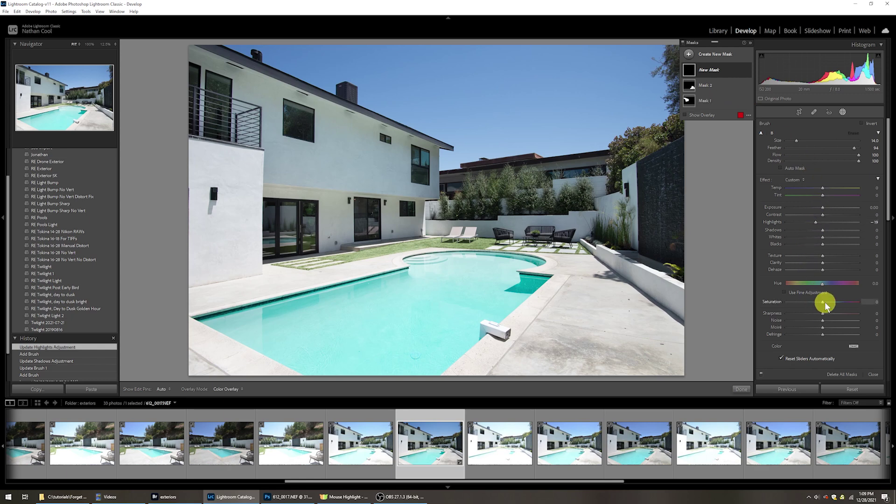
drag(823, 302, 828, 301)
drag(413, 284, 416, 281)
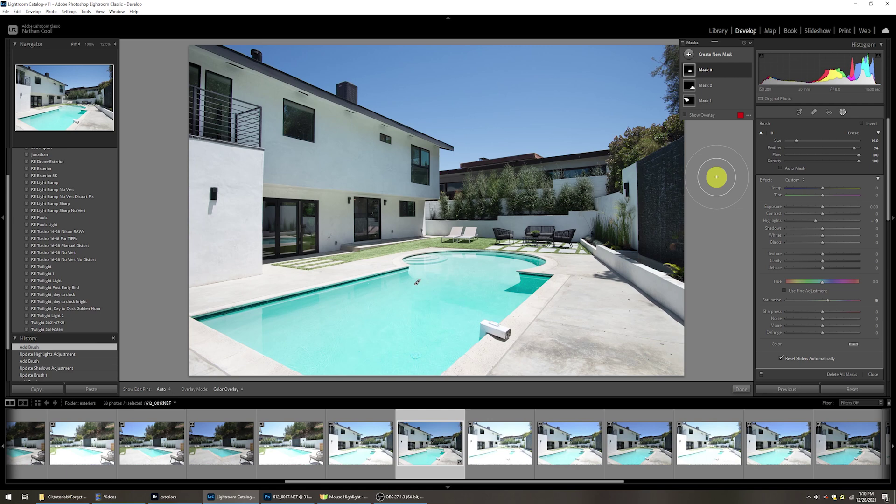
key(k)
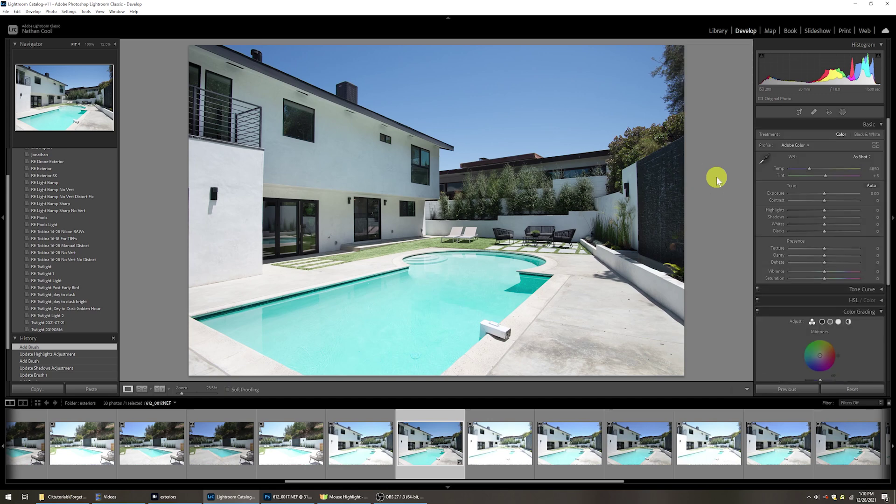
- Give the shadows a slight purple hue in Color Grading, then switch to 612_0017.NEF in Photoshop
click(324, 222)
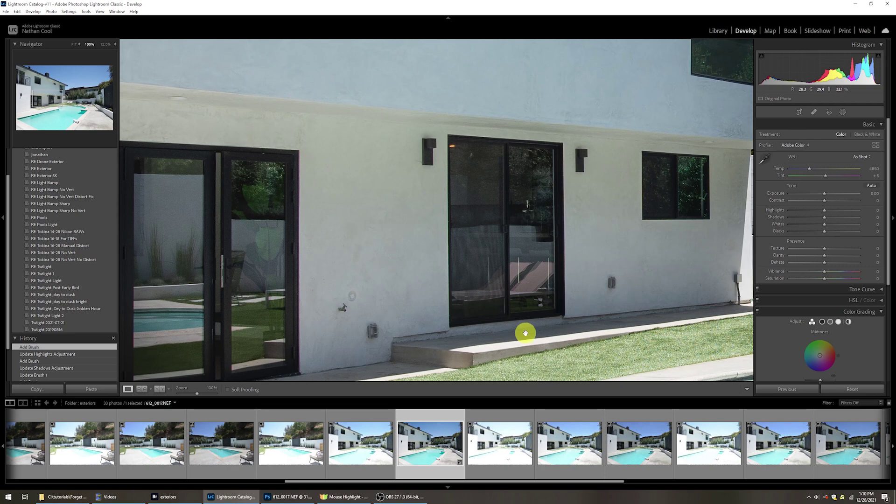
click(384, 240)
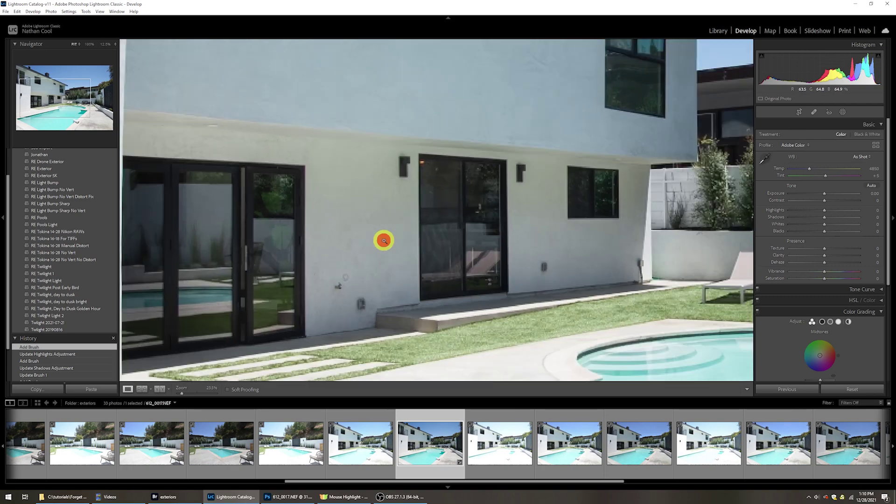
drag(888, 168, 887, 279)
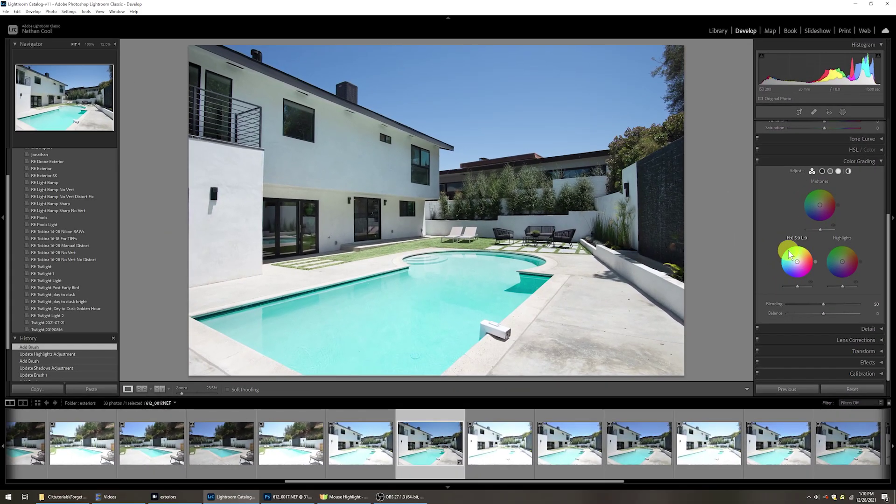
drag(789, 250, 795, 265)
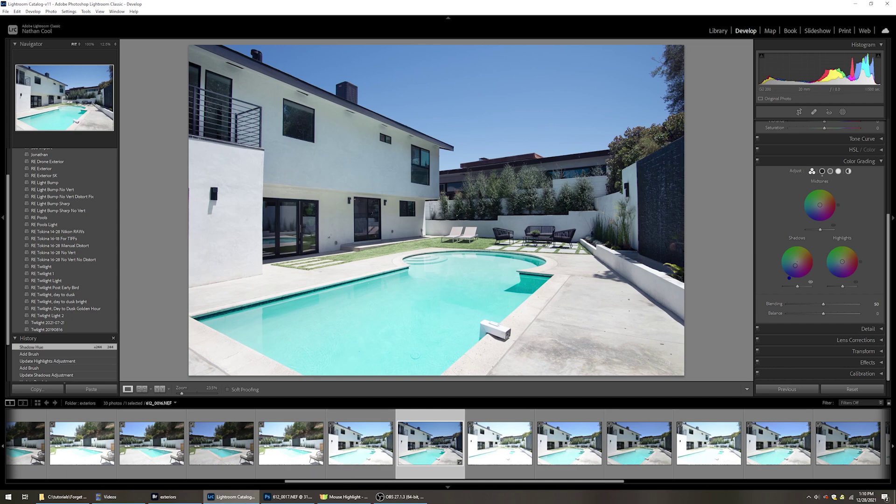
click(293, 497)
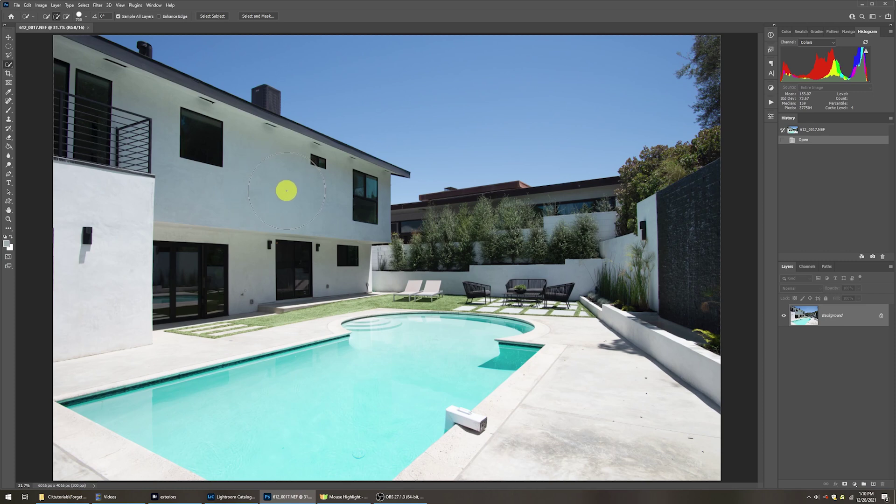
- Fit the photo in view and quick-select the house walls, balcony, doorway and roof edge
key(z)
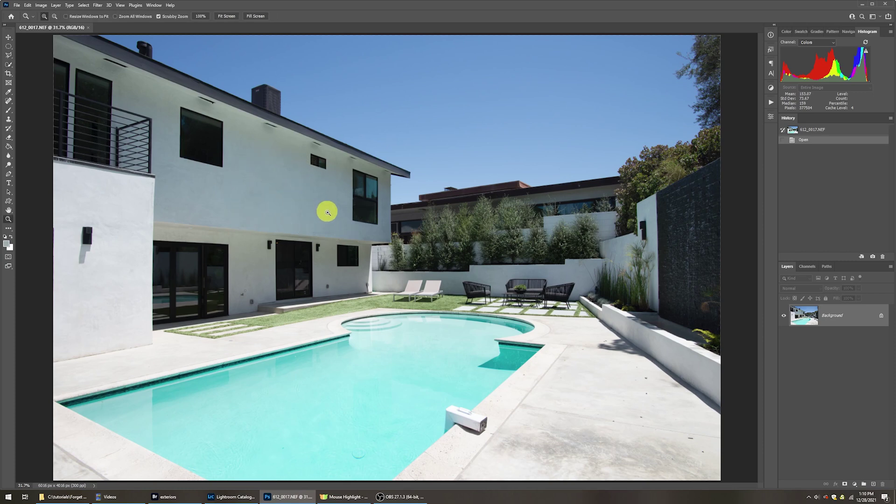
drag(360, 232, 359, 232)
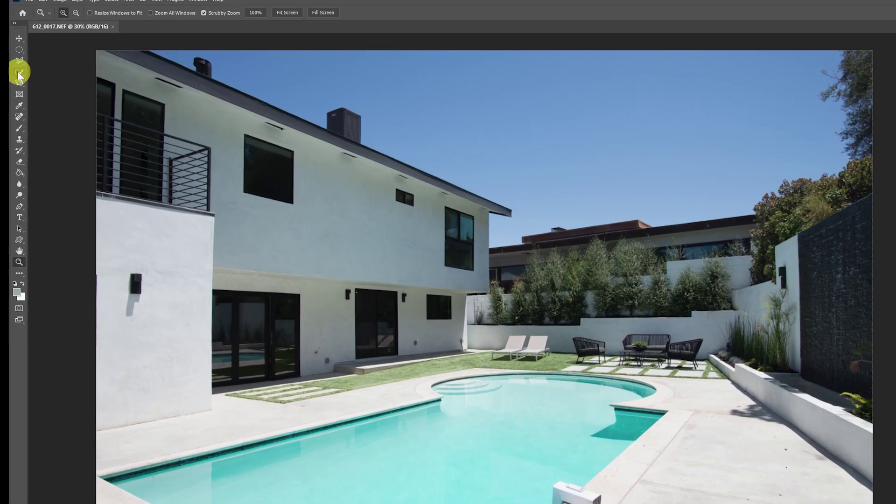
click(9, 64)
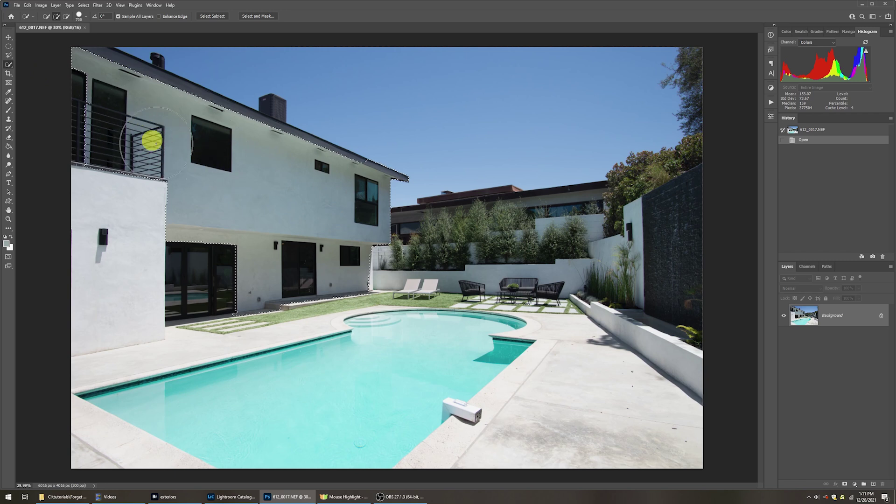
click(152, 140)
click(229, 256)
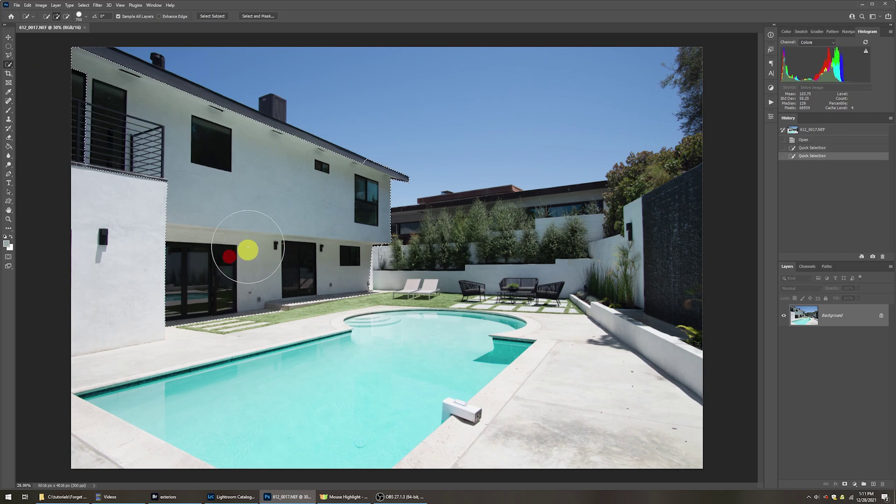
click(396, 134)
click(385, 129)
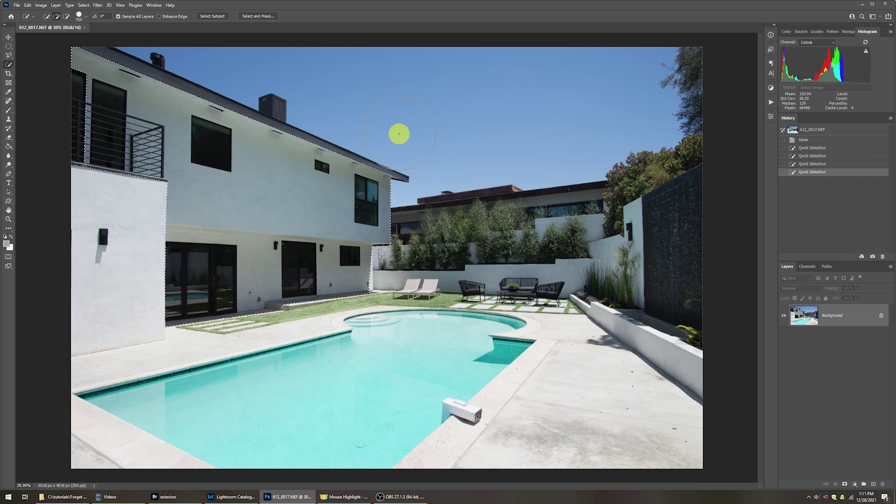
click(56, 93)
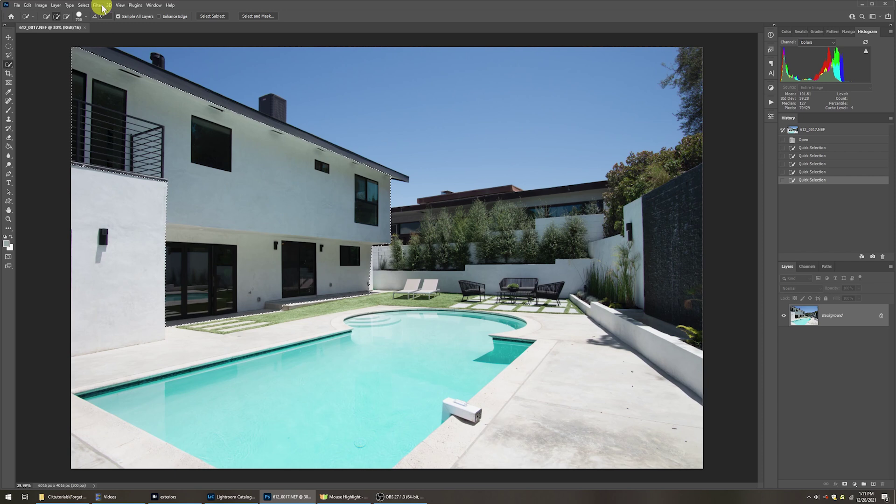
- Add a Brightness/Contrast adjustment layer masked to the selected house walls
click(56, 6)
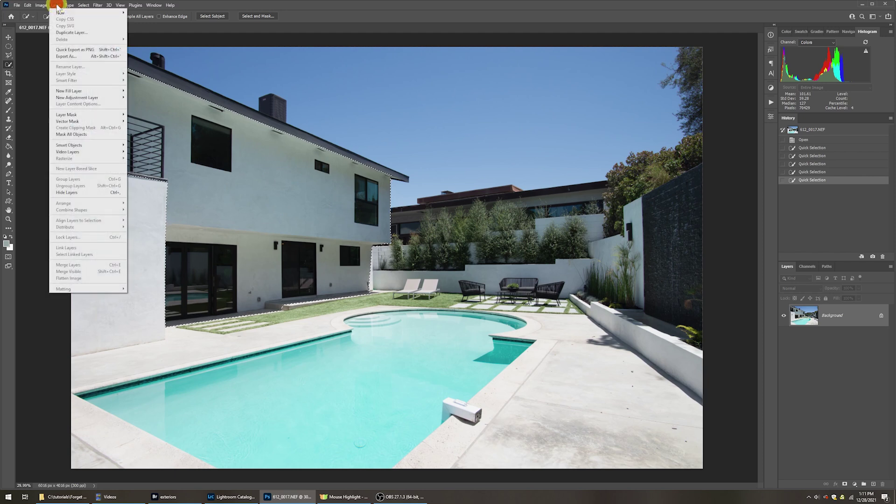
mouse_move(96, 98)
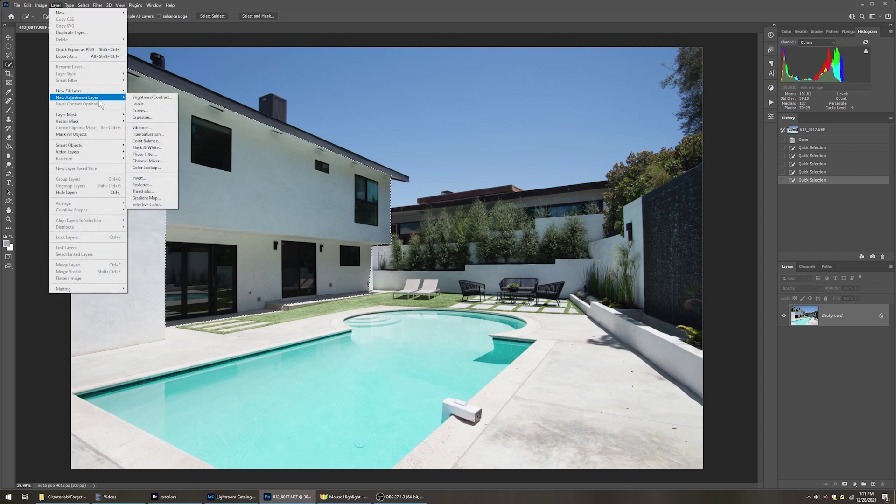
click(145, 97)
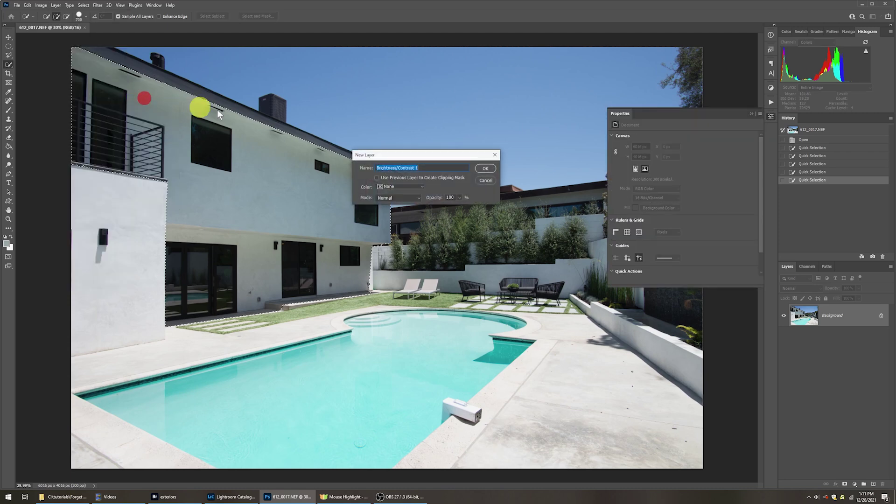
click(485, 168)
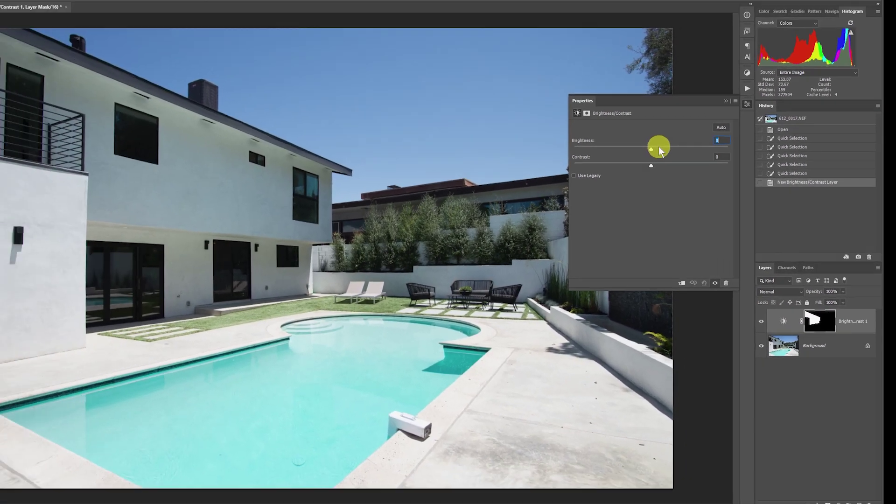
drag(435, 87, 443, 88)
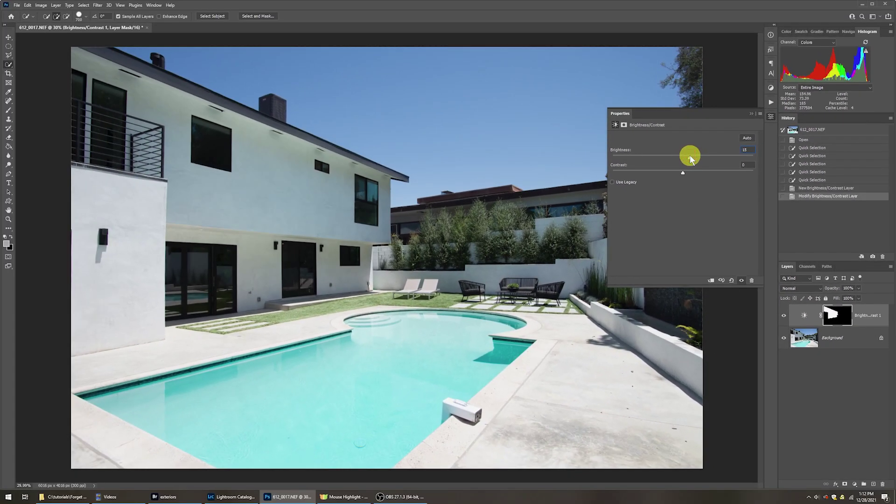
mouse_move(690, 155)
mouse_down()
mouse_move(735, 159)
mouse_move(691, 158)
mouse_move(700, 157)
mouse_up()
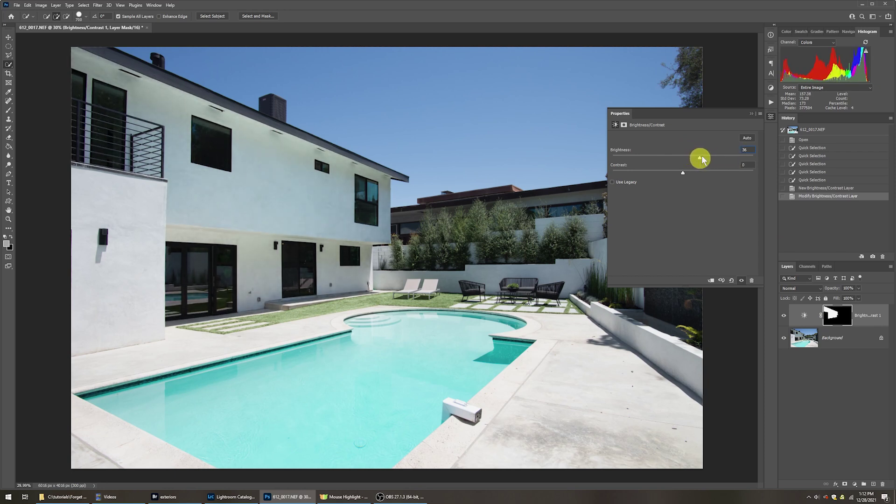
click(751, 114)
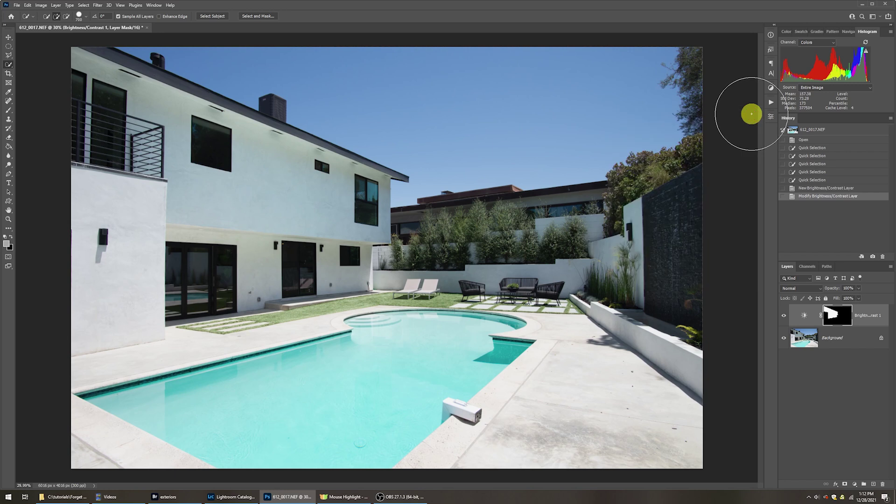
- Set the wall brightness to 22, then duplicate the Background layer with Ctrl+J
click(804, 317)
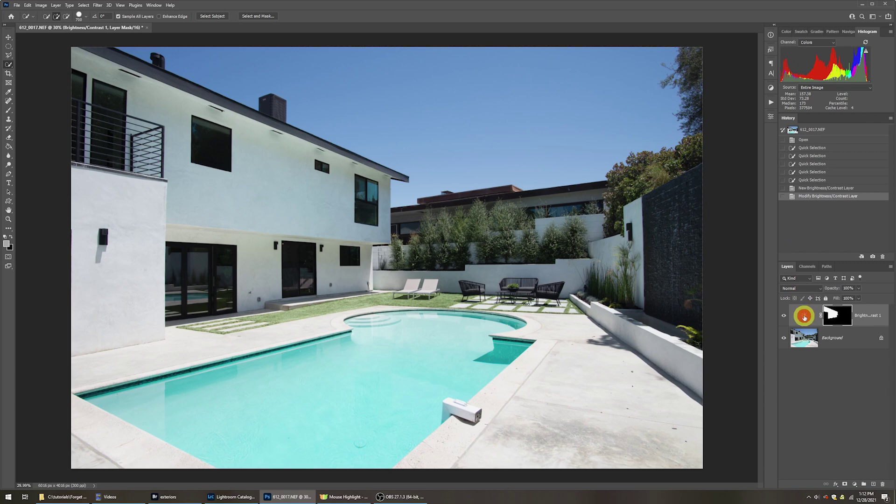
click(804, 316)
drag(694, 158, 693, 157)
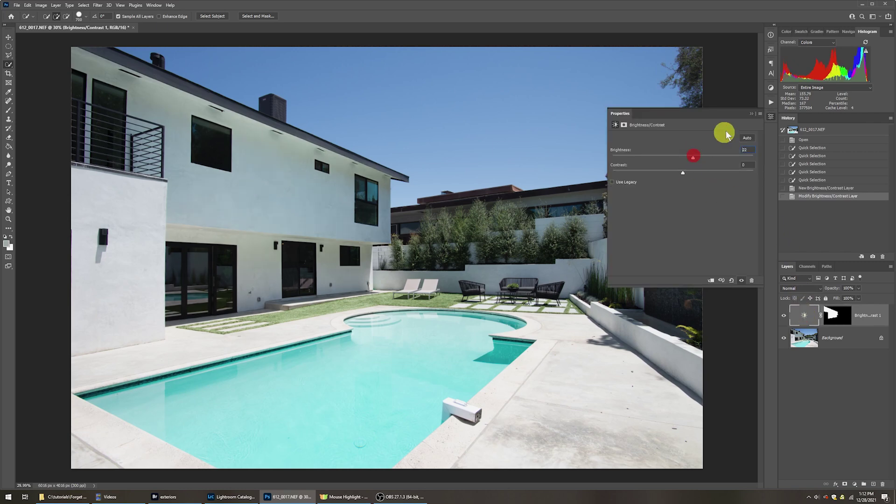
click(751, 114)
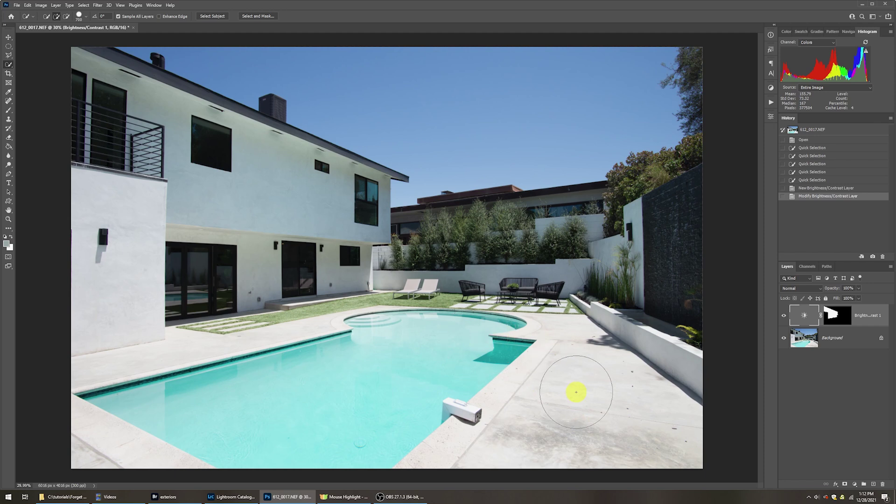
click(811, 343)
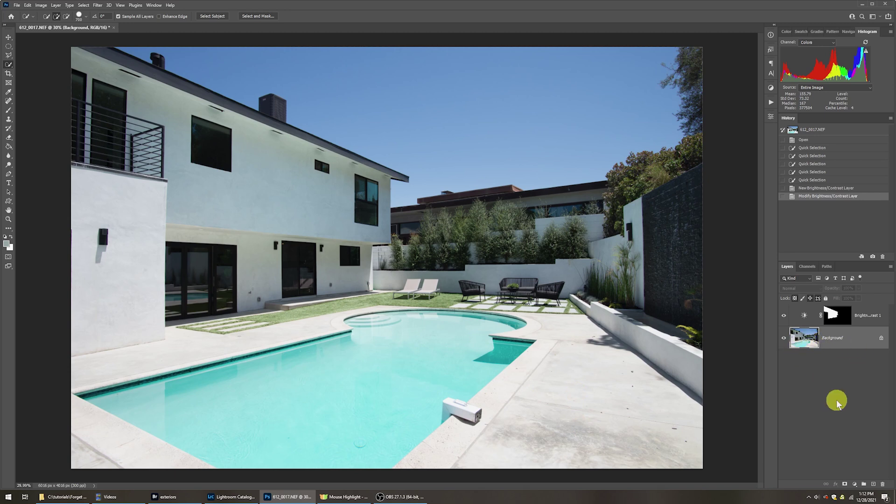
key(ctrl+j)
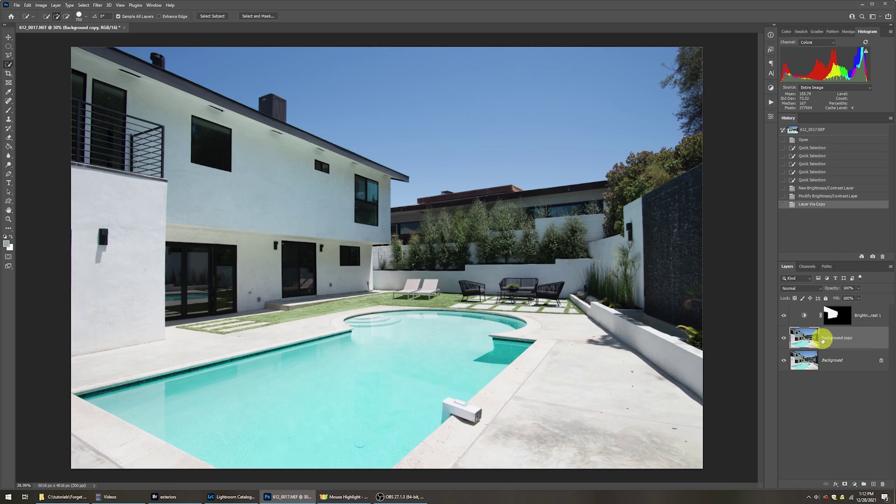
- Add a Reveal All layer mask to the Background copy layer
click(56, 6)
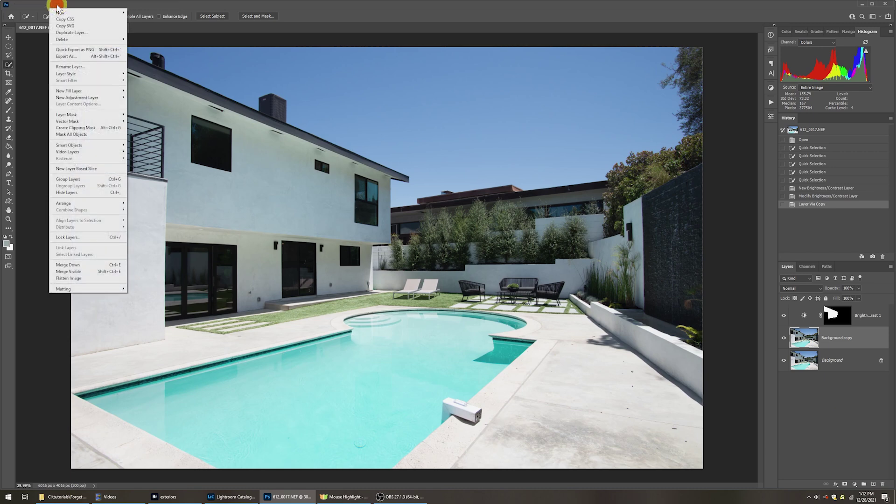
mouse_move(86, 115)
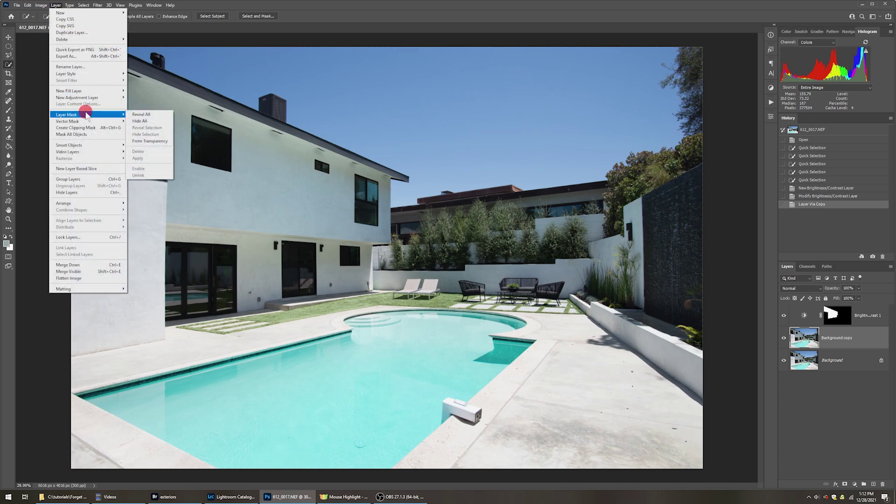
click(143, 115)
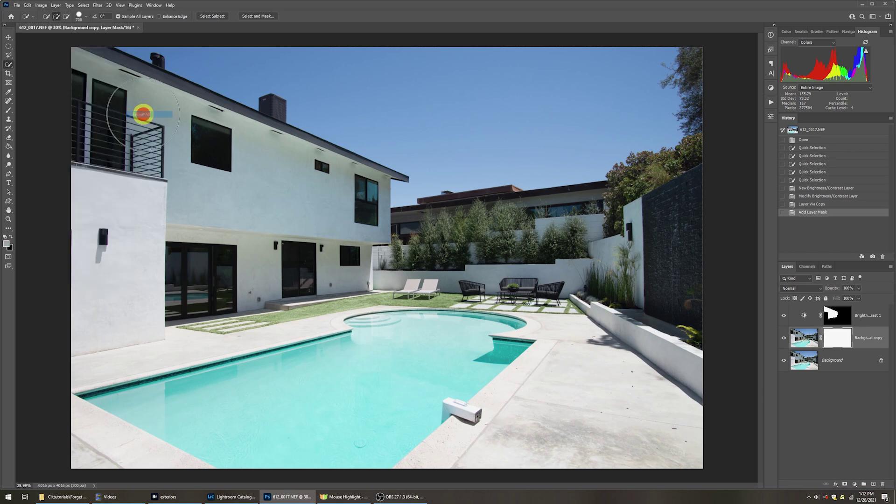
- Open Color Range from the mask settings, targeting Highlights with a grayscale preview
double_click(838, 341)
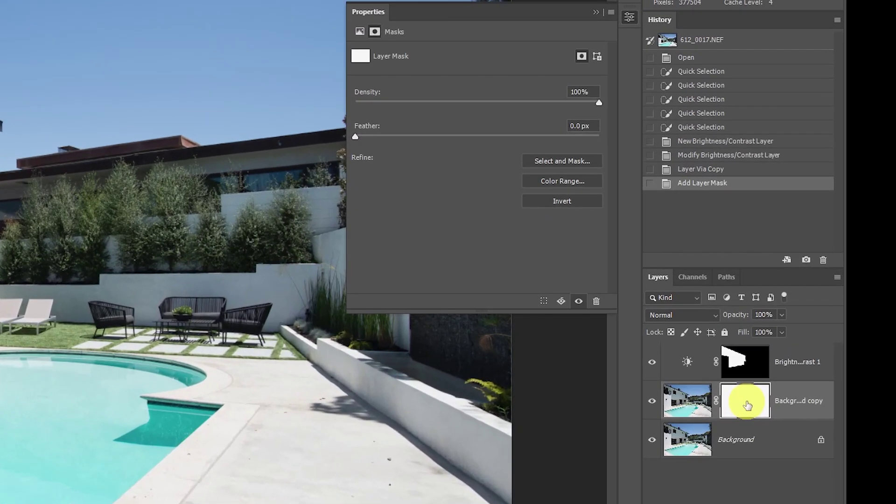
click(568, 181)
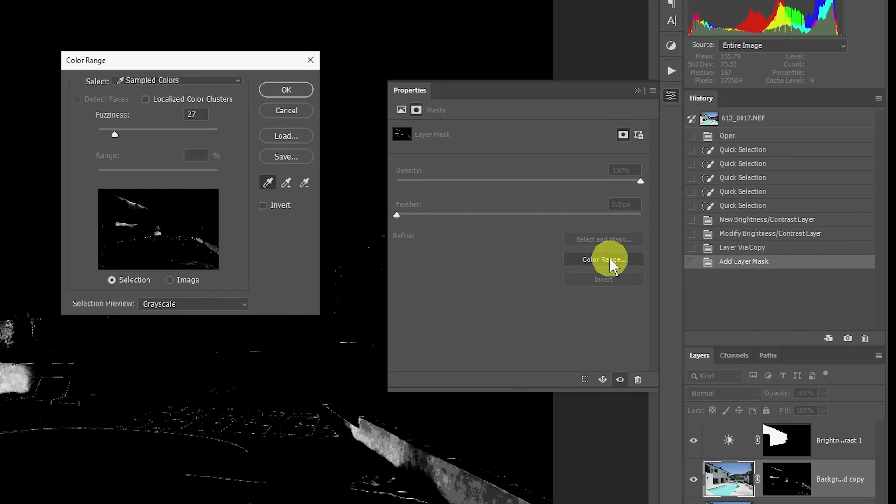
click(191, 80)
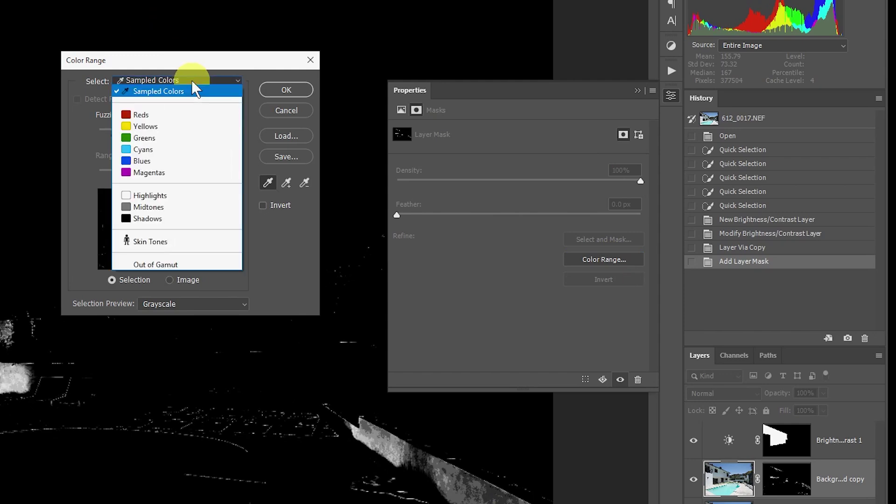
click(159, 195)
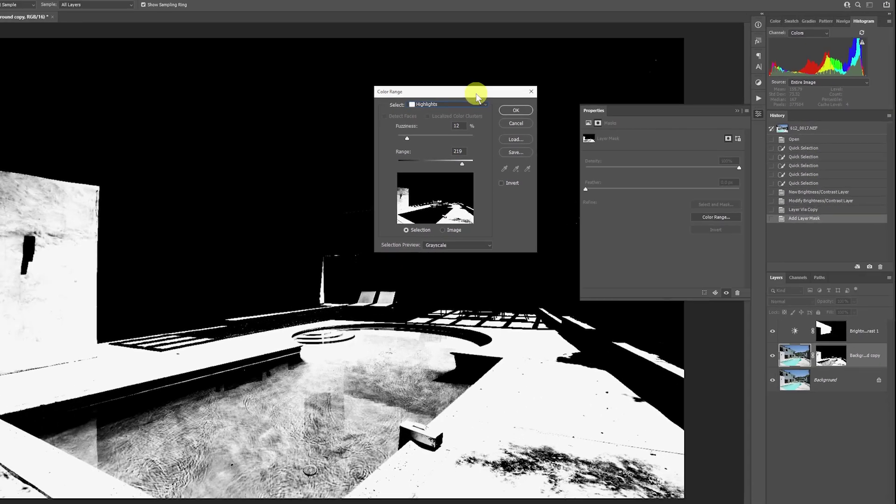
drag(477, 97, 331, 88)
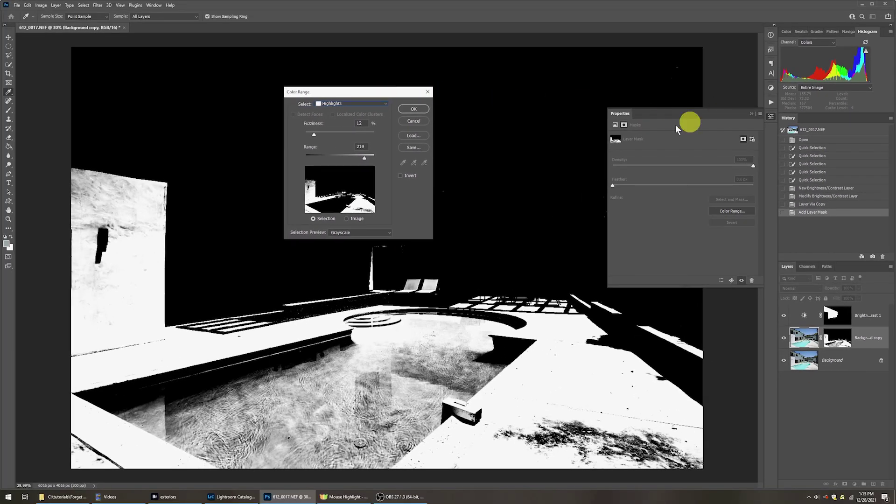
click(376, 233)
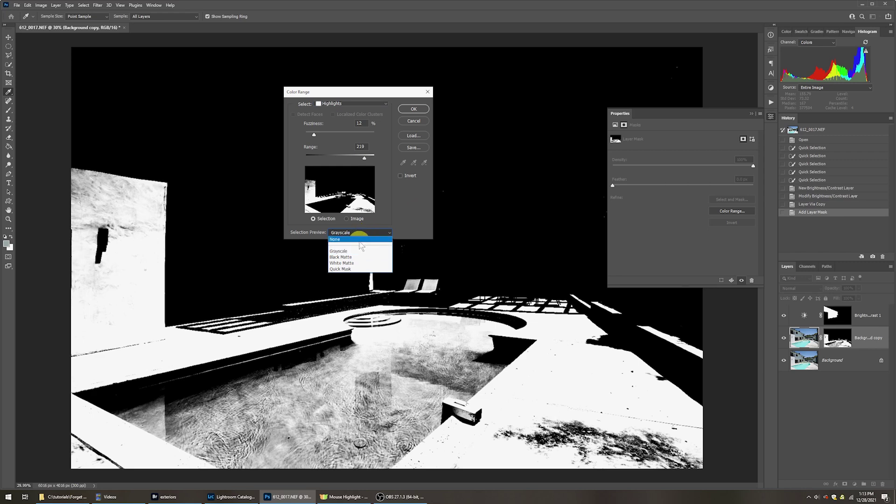
click(359, 241)
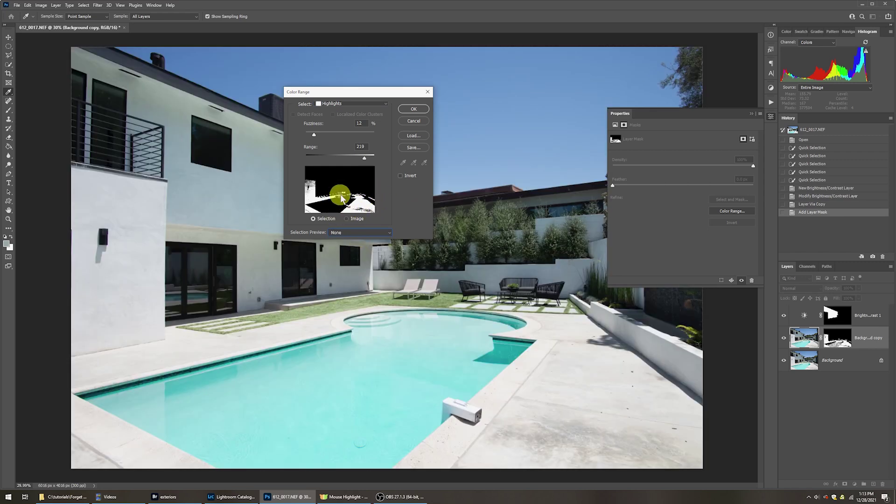
click(360, 232)
click(357, 251)
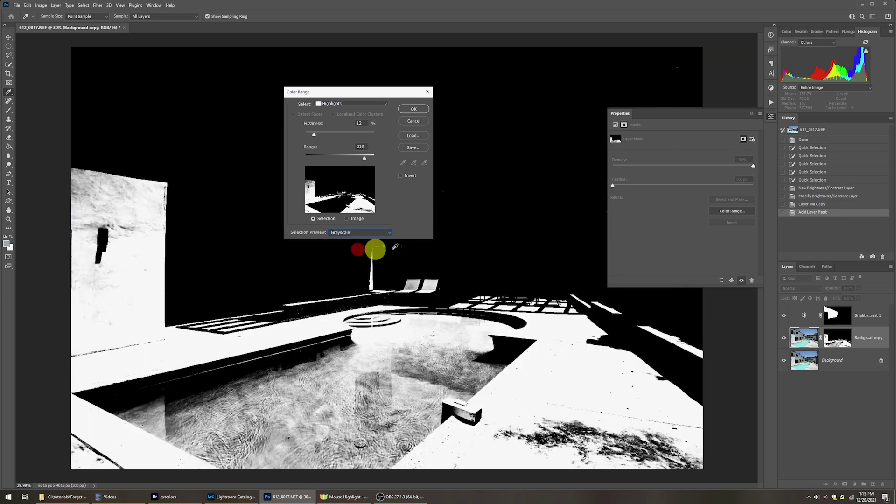
click(751, 115)
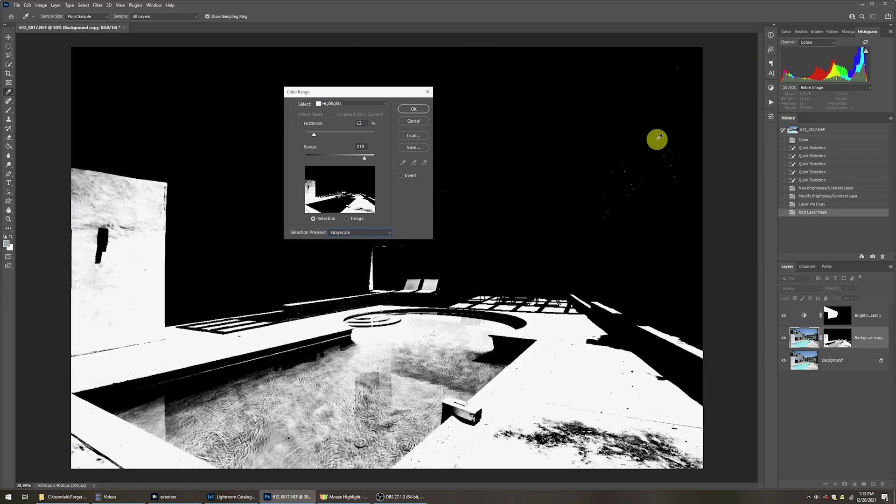
- Set Range to 216 and Fuzziness to 17, then accept the highlights selection
mouse_move(361, 153)
mouse_down()
mouse_move(332, 158)
mouse_move(364, 158)
mouse_up()
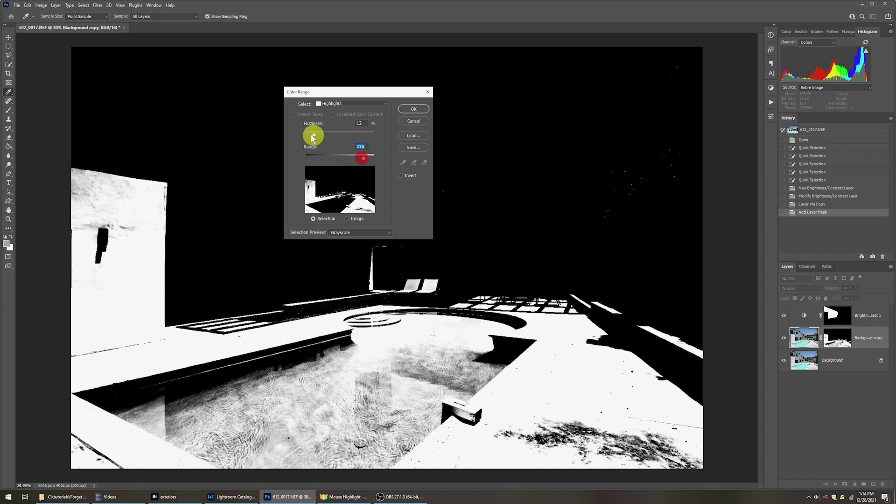
mouse_move(308, 134)
mouse_down()
mouse_move(329, 133)
mouse_move(304, 135)
mouse_move(316, 135)
mouse_up()
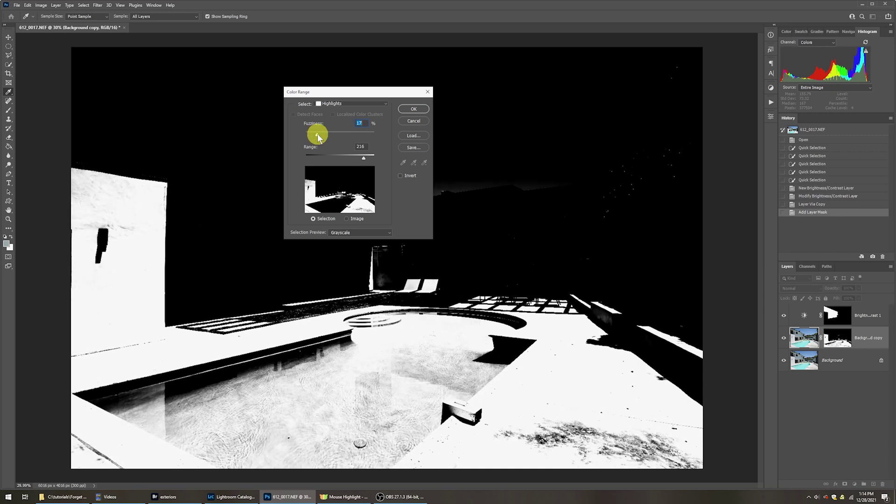
click(363, 233)
click(364, 239)
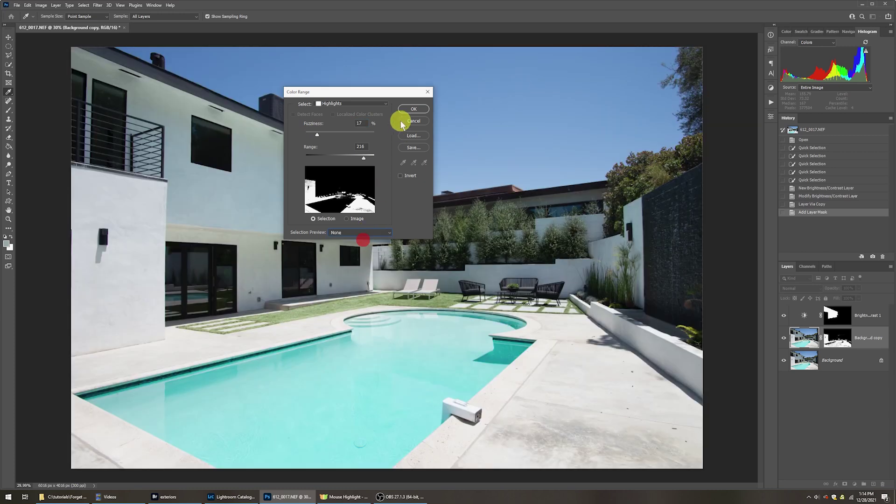
click(408, 108)
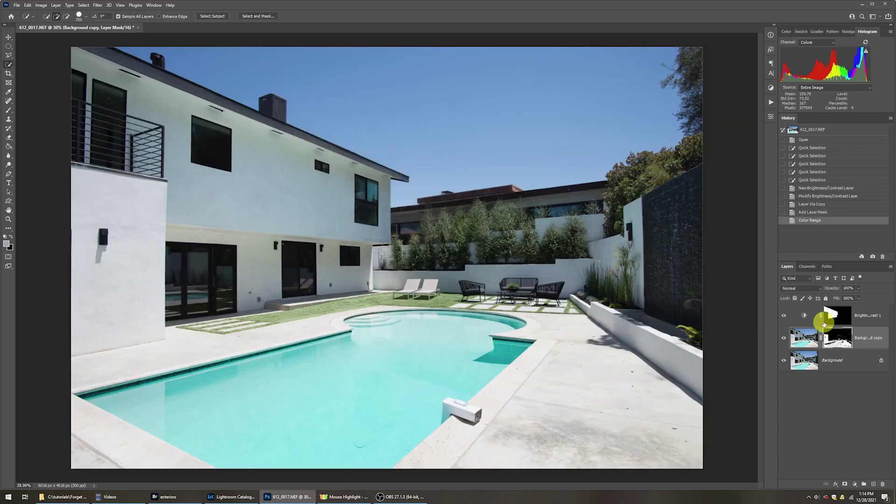
click(846, 345)
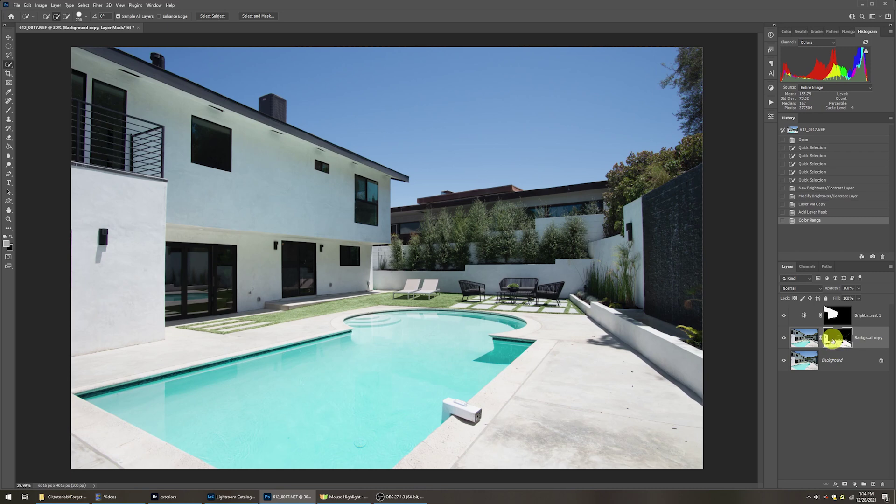
- Apply a Camera Raw Filter to the Background copy image with Exposure lowered to -0.70
click(805, 340)
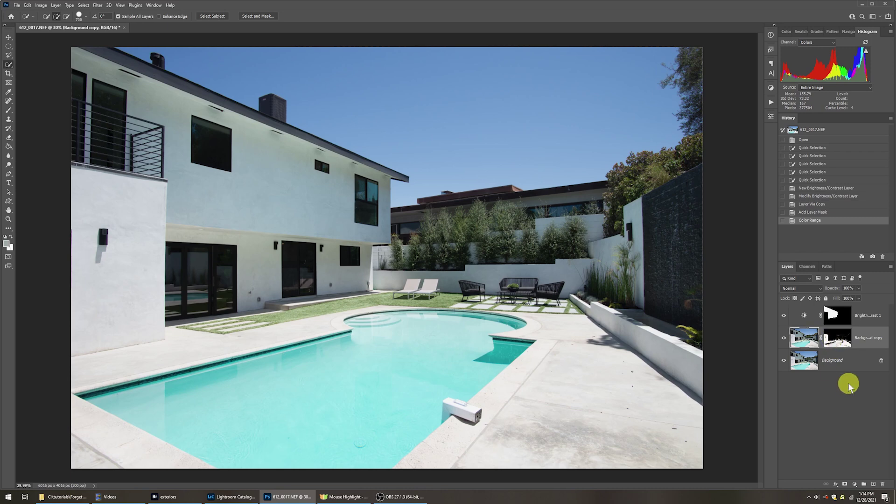
click(97, 5)
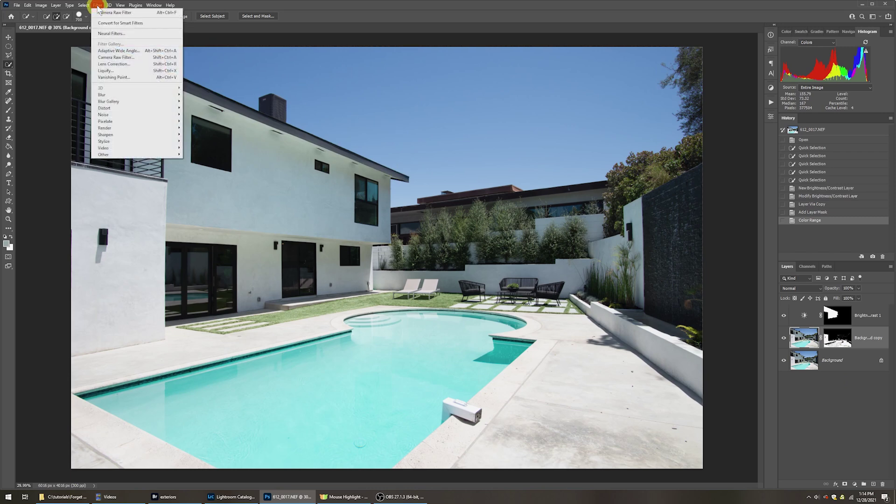
click(112, 56)
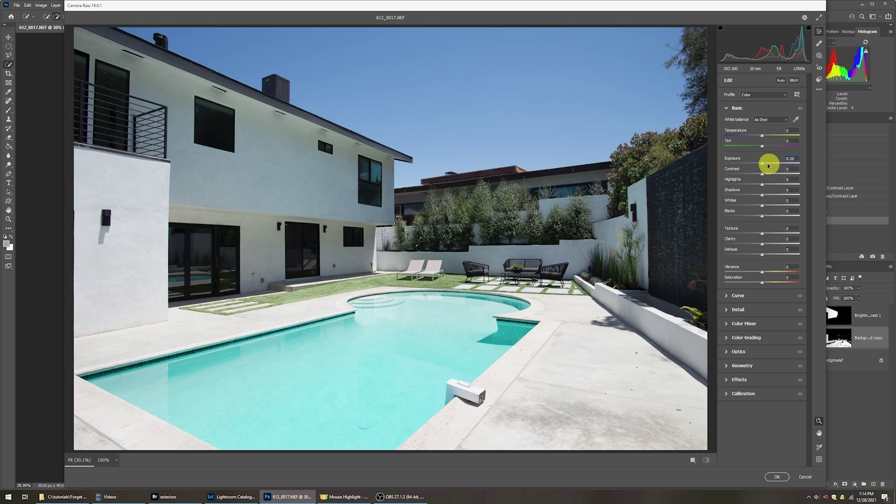
drag(764, 166, 760, 166)
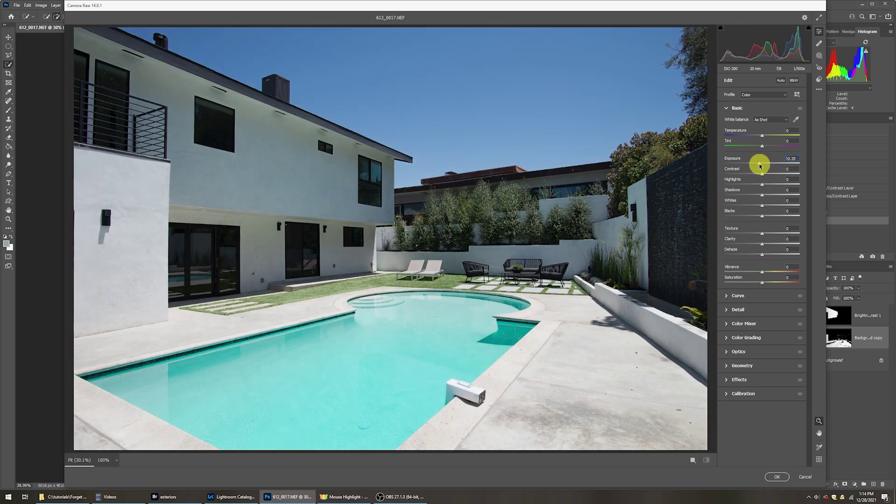
drag(759, 166, 758, 166)
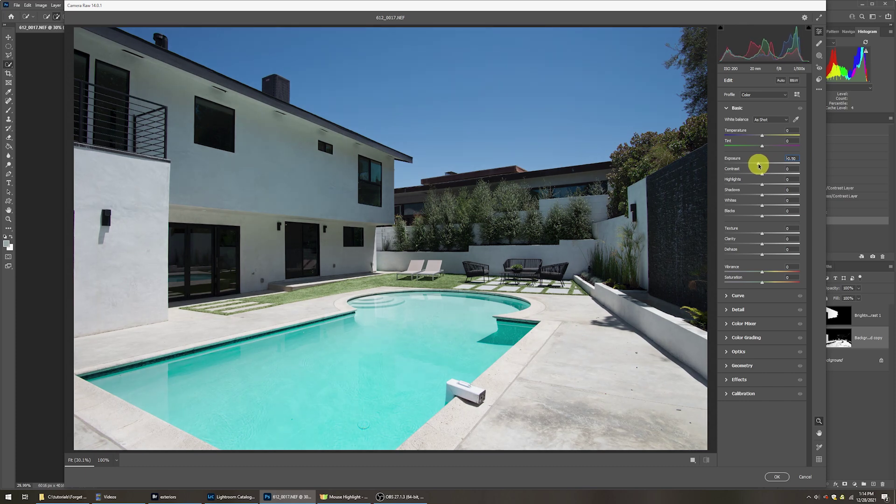
click(774, 478)
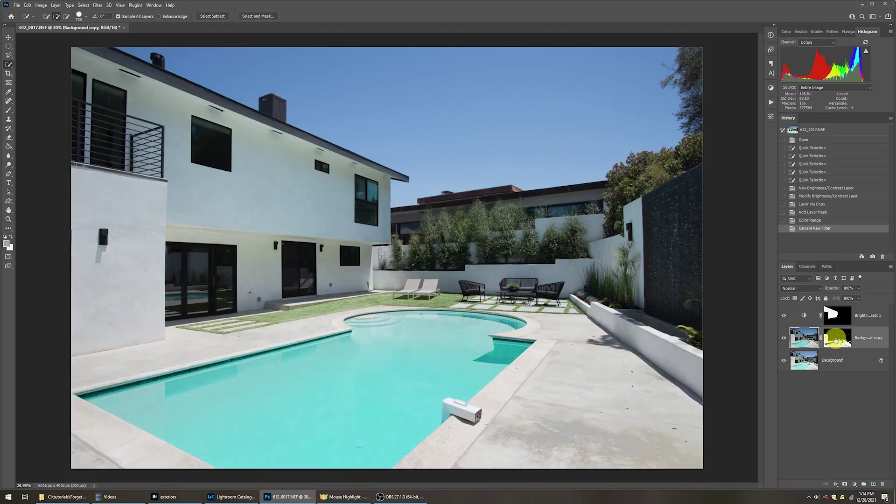
click(783, 340)
click(784, 340)
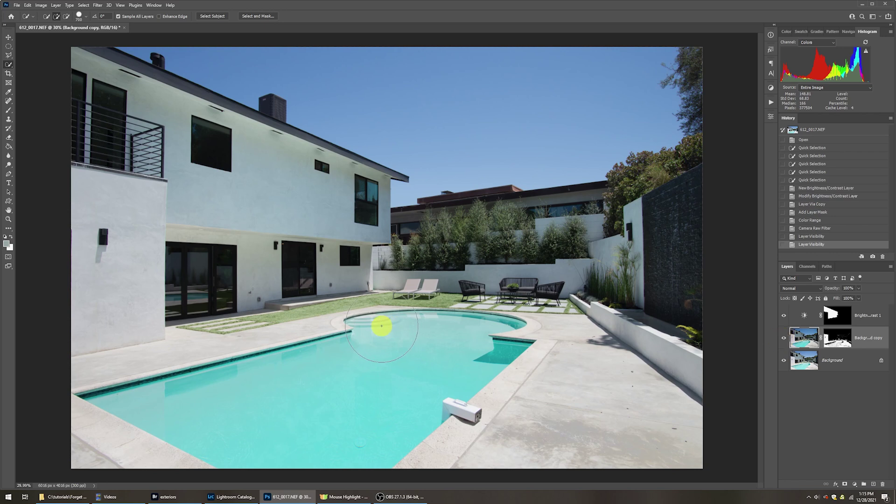
click(836, 339)
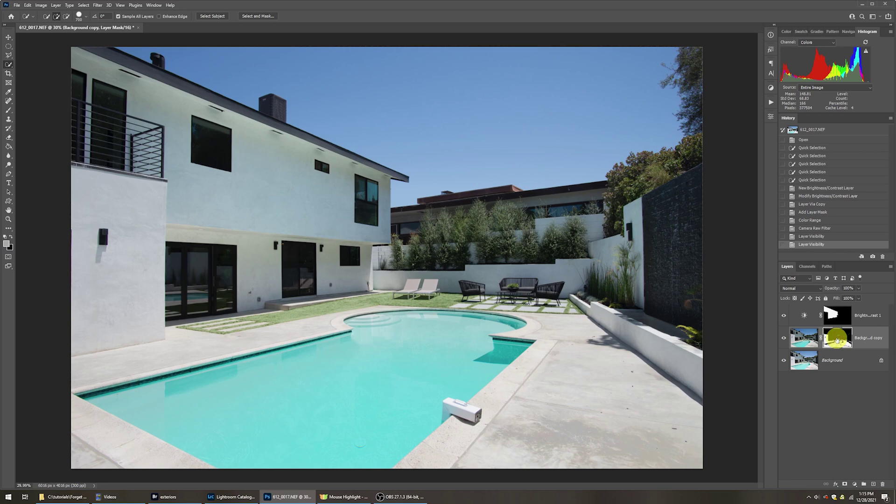
ctrl+click(837, 337)
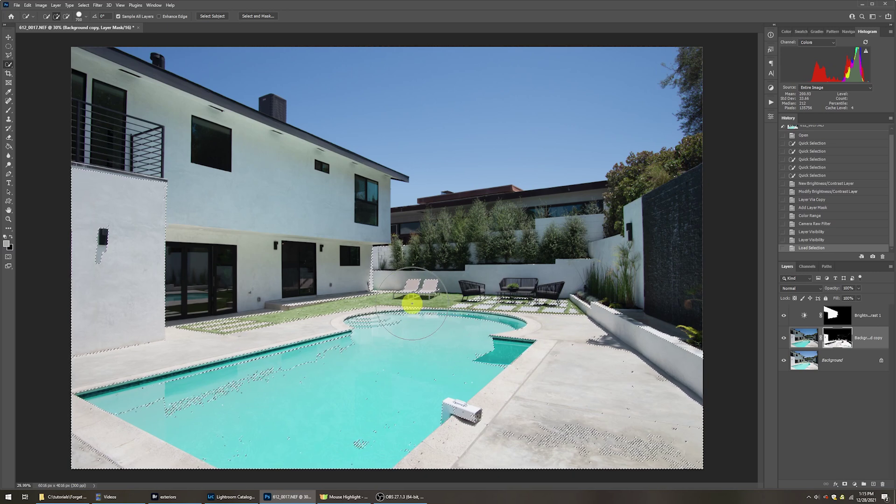
key(ctrl+d)
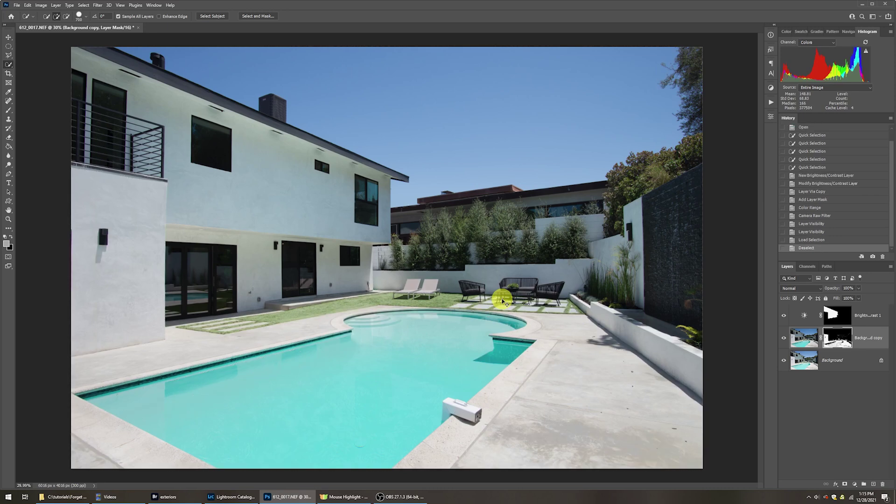
click(837, 337)
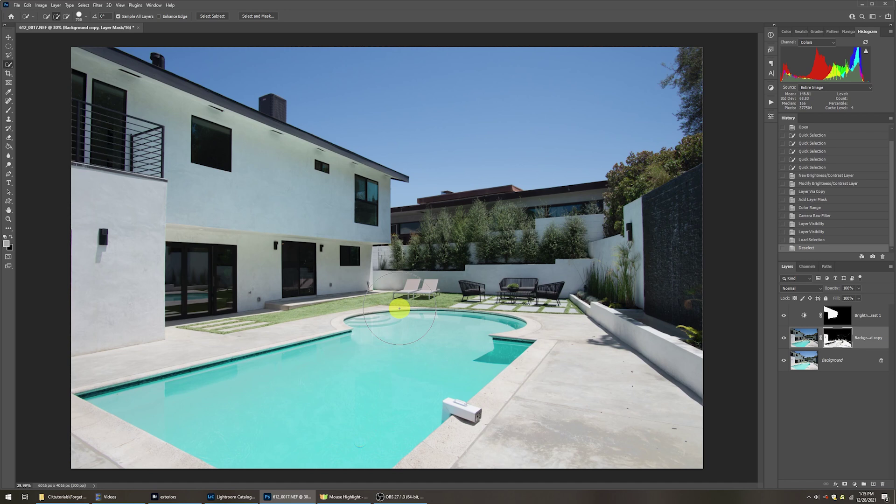
click(832, 343)
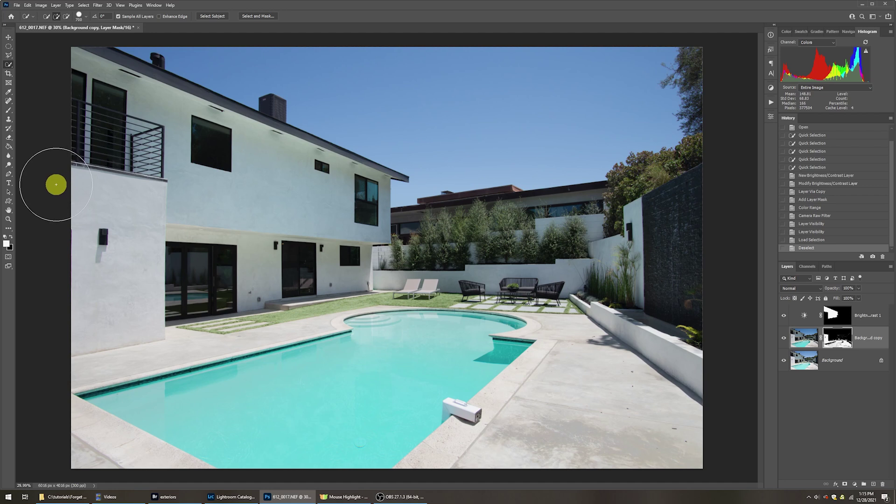
- Erase the Background copy mask across the pool, then undo those pool strokes in History
key(e)
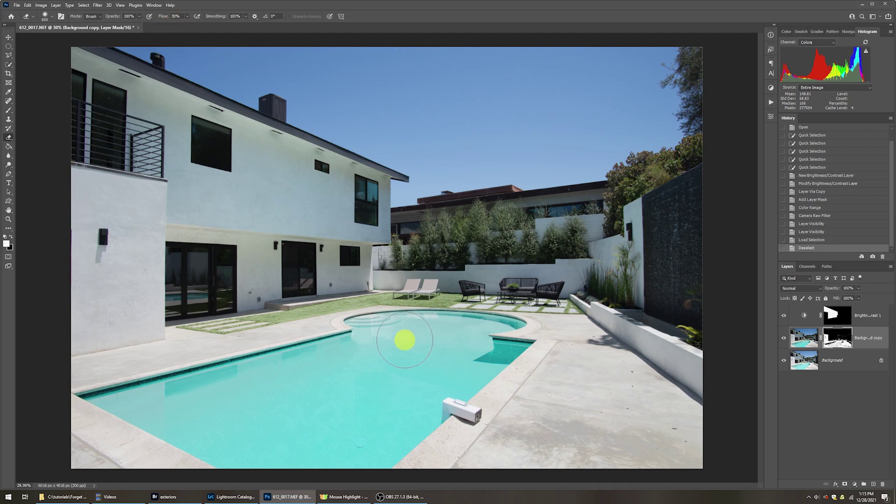
drag(346, 329, 467, 323)
mouse_move(388, 333)
mouse_down()
mouse_move(394, 350)
mouse_move(454, 350)
mouse_up()
click(482, 344)
click(374, 343)
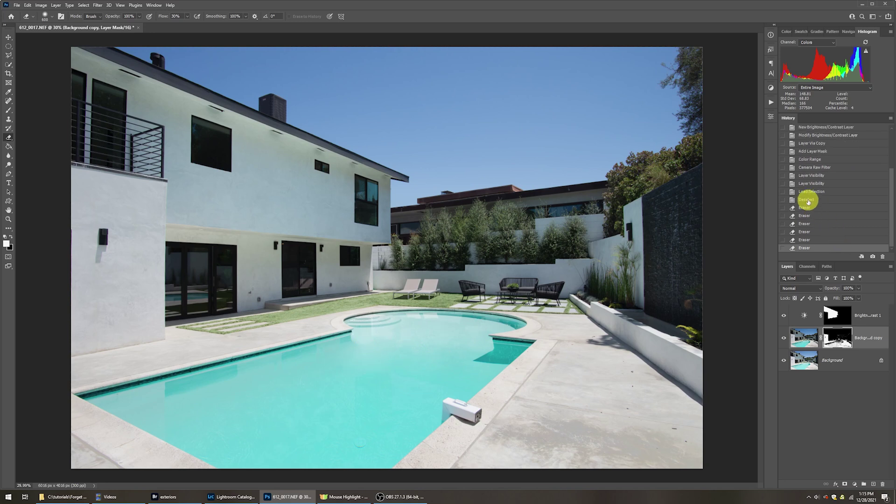
click(808, 200)
- With a 1000 px eraser, erase the mask around the plants and back wall behind the chairs
key(bracketright)
key(bracketright)
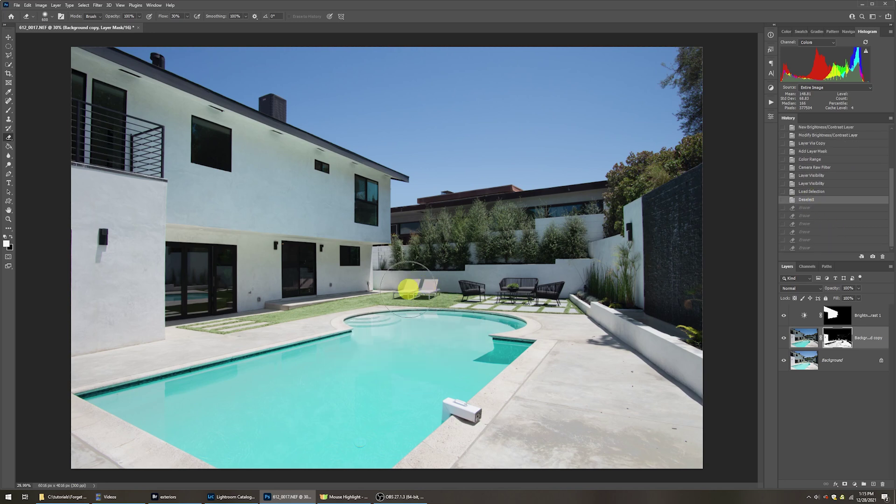
key(bracketright)
click(410, 284)
click(421, 275)
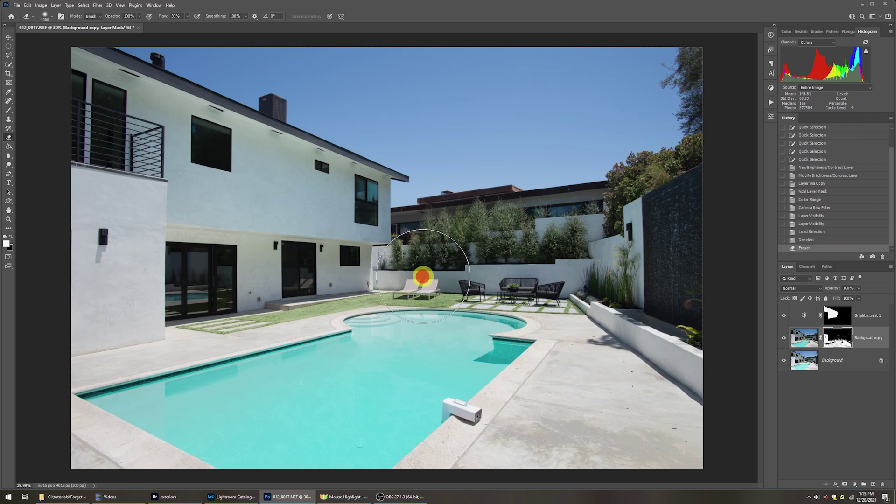
click(452, 264)
click(410, 268)
click(442, 264)
click(500, 272)
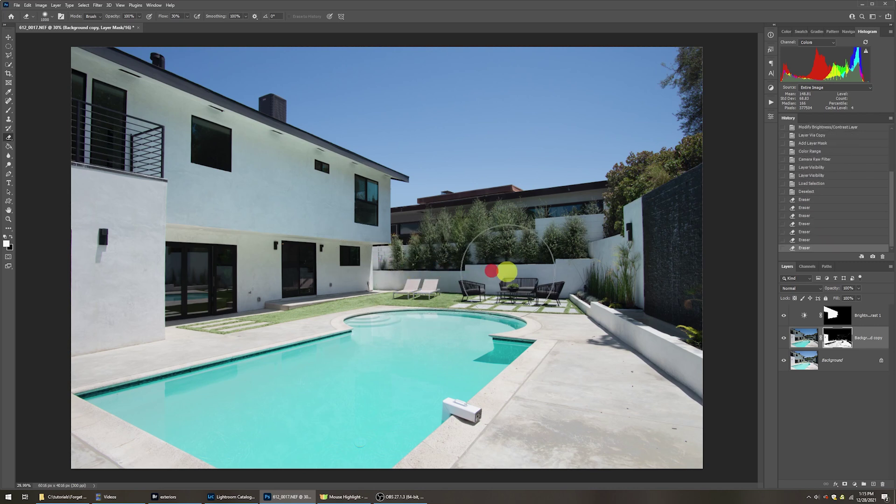
click(534, 272)
click(550, 276)
click(420, 257)
click(399, 258)
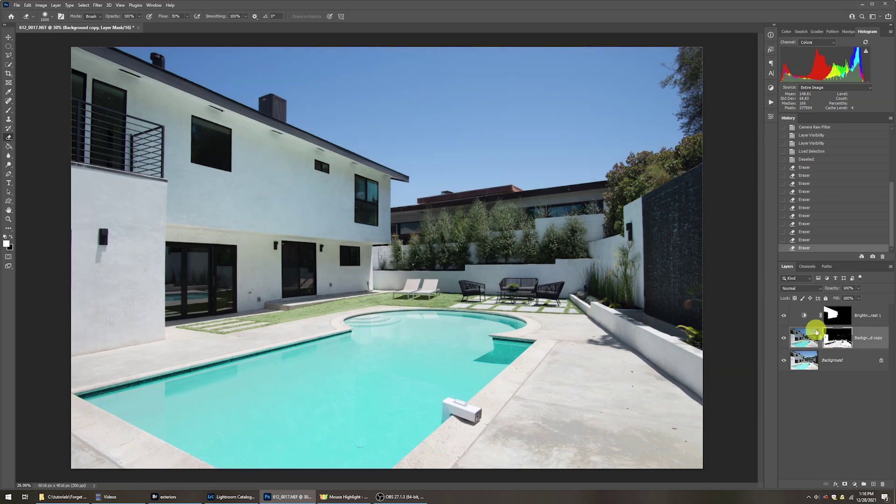
click(804, 363)
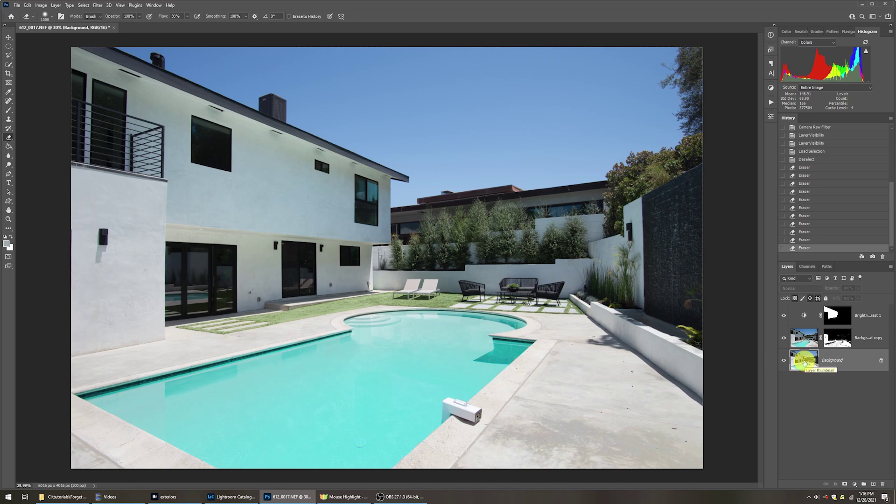
- Duplicate the photo into Background copy 2 and give it a Reveal All layer mask
key(ctrl+j)
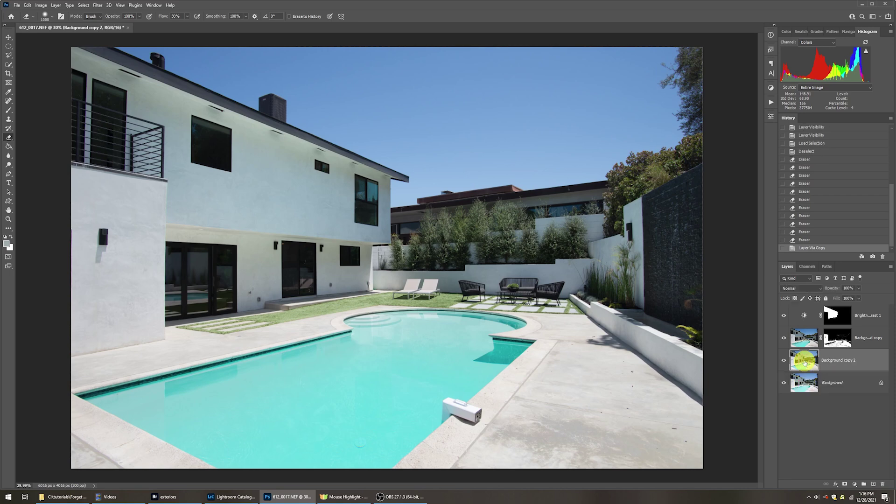
key(alt+l)
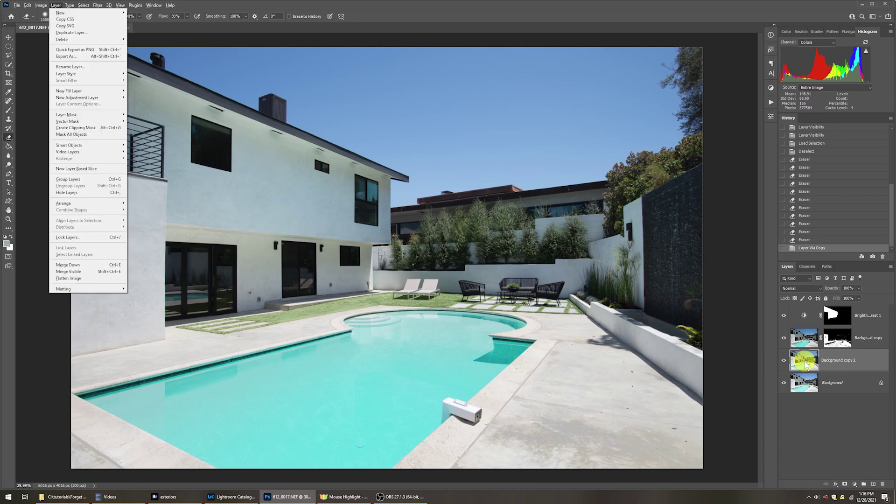
key(k)
key(r)
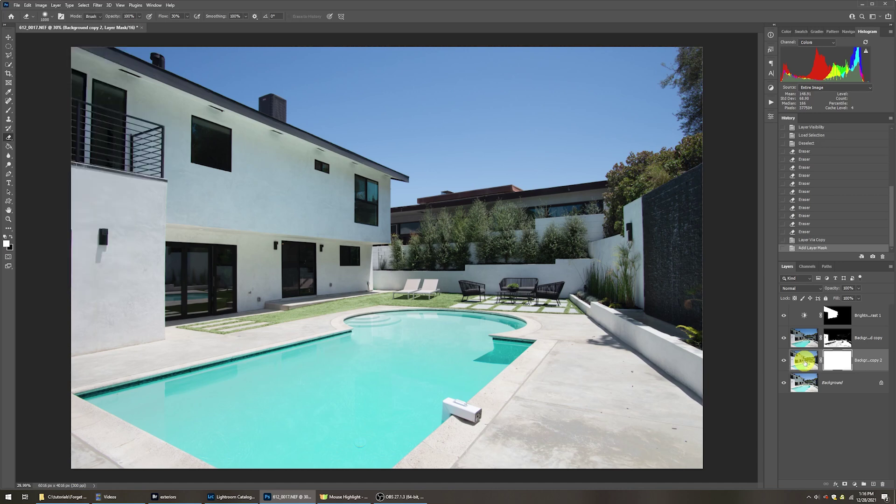
- Build the mask from a Shadows Color Range (Fuzziness 27%, Range 49), then hide the layer
double_click(845, 362)
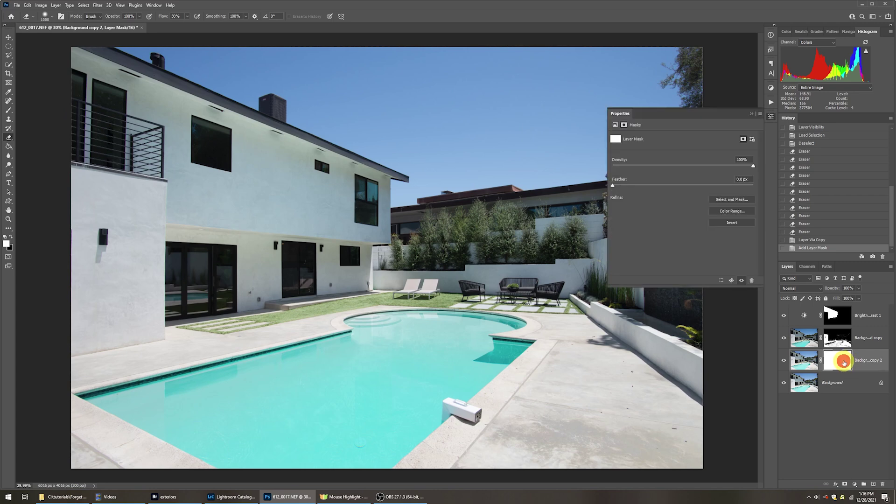
click(726, 211)
click(354, 103)
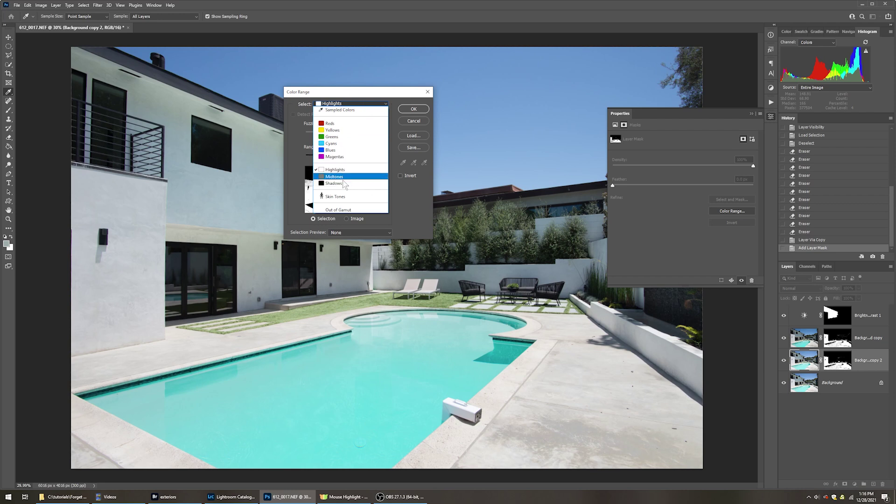
click(345, 183)
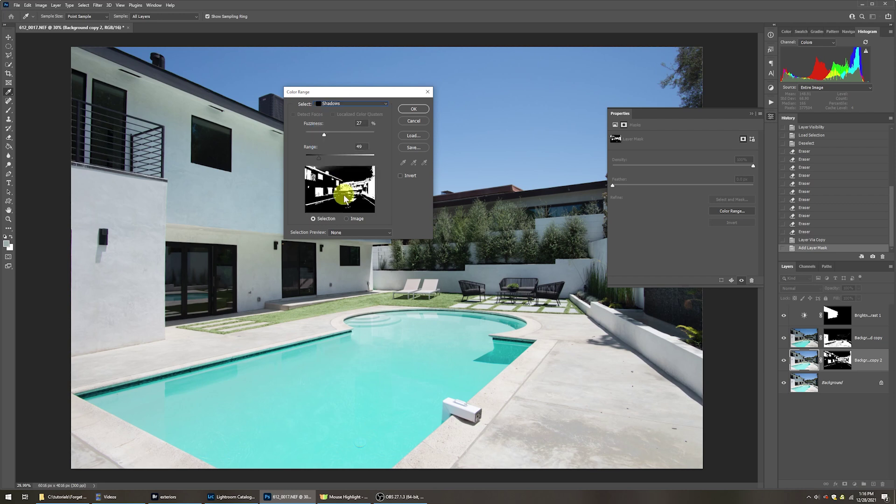
click(373, 232)
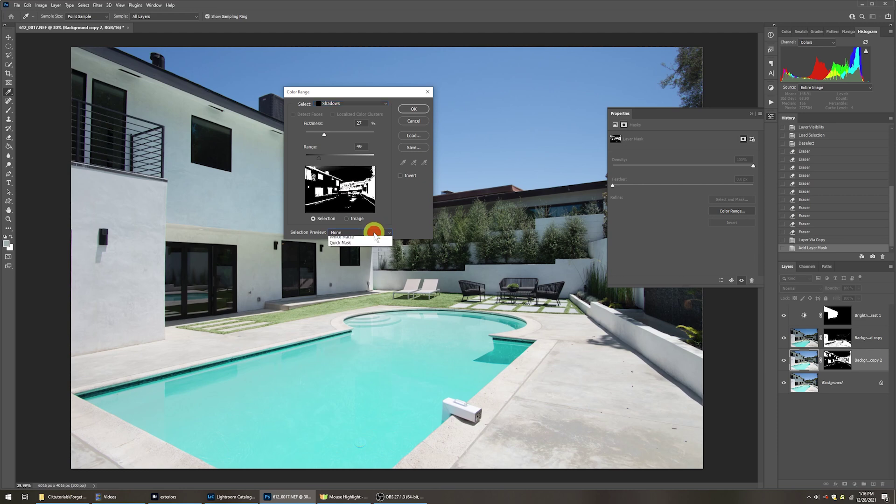
click(371, 243)
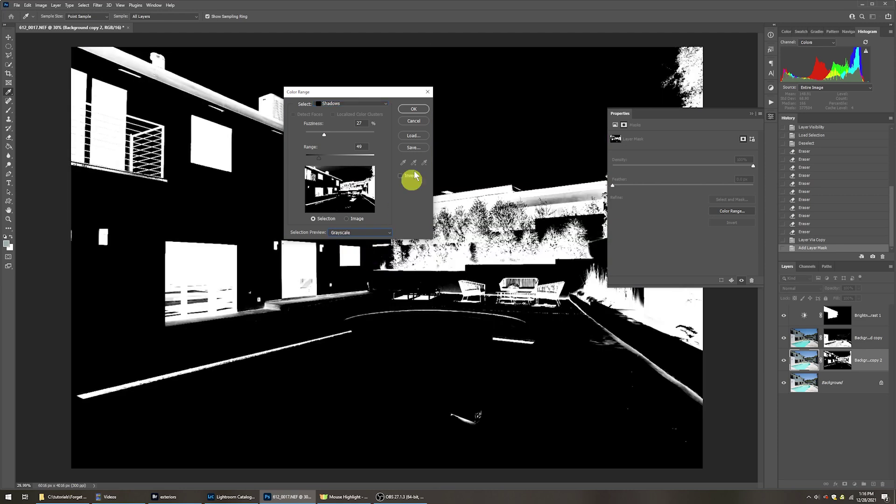
drag(364, 89, 451, 84)
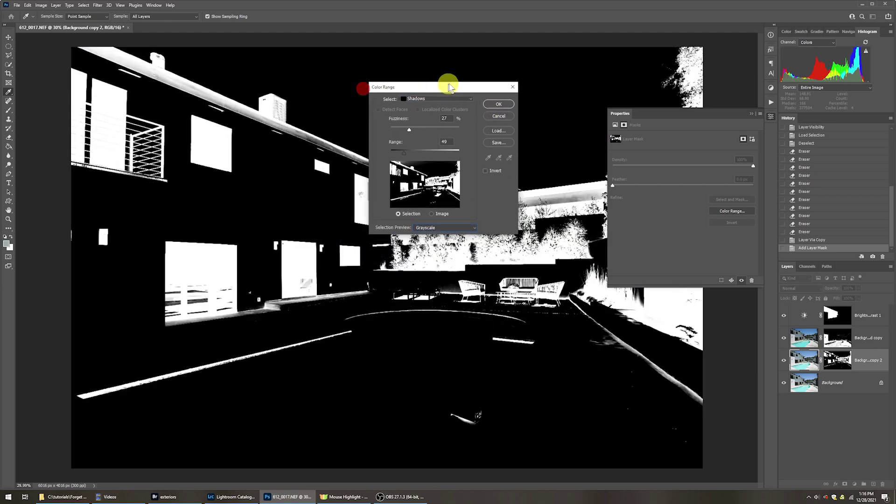
click(512, 103)
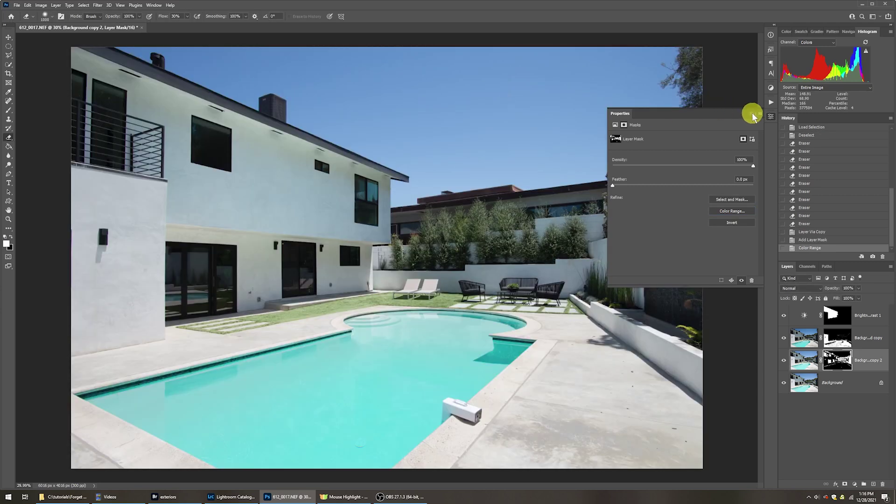
click(752, 114)
click(785, 360)
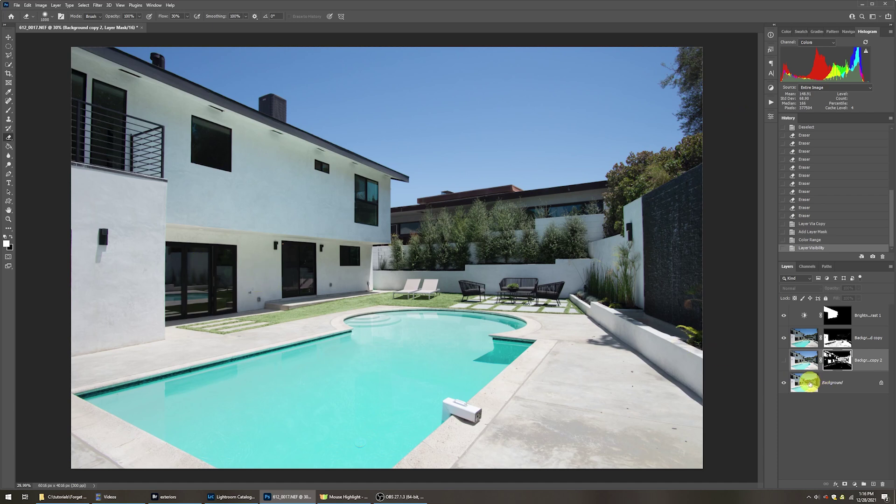
click(809, 384)
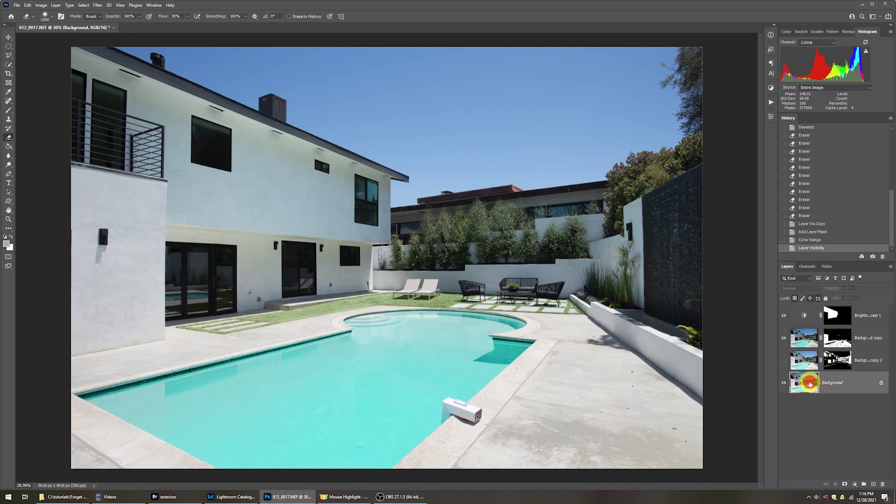
click(7, 245)
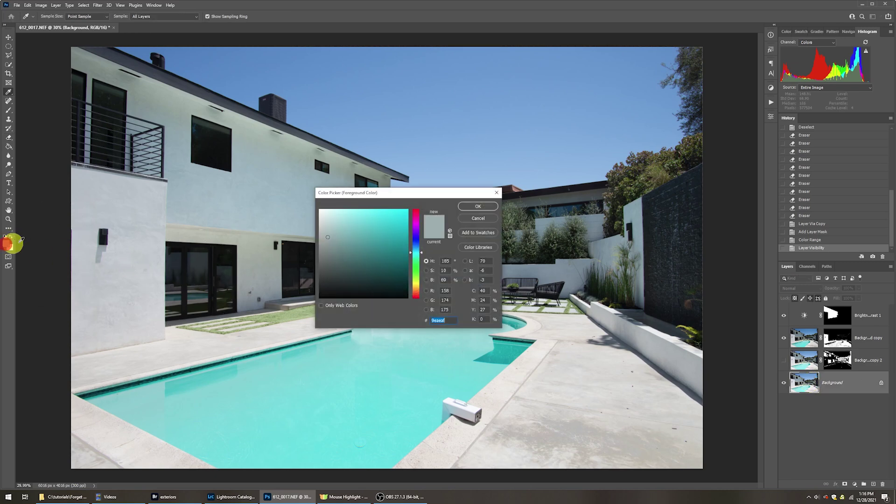
click(267, 199)
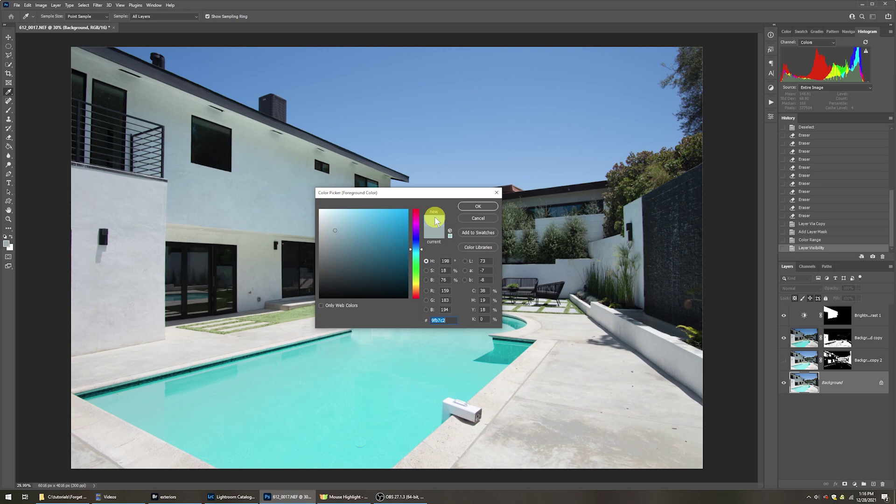
click(260, 259)
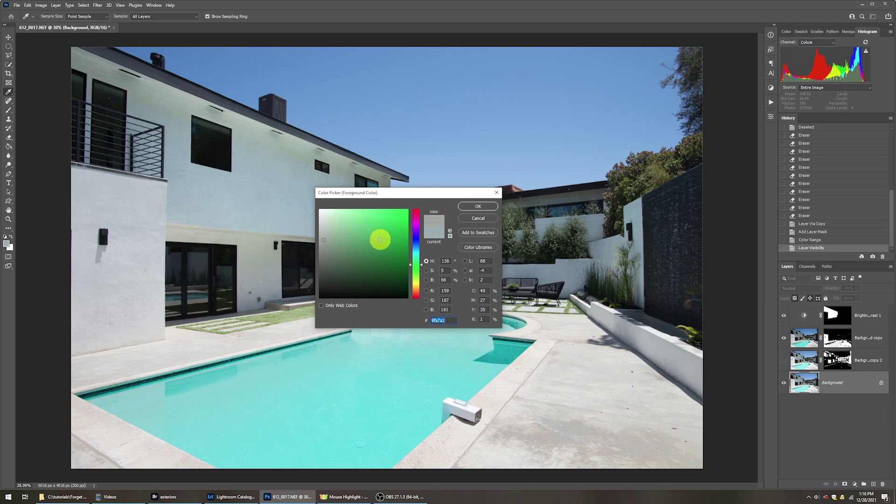
drag(266, 269, 264, 136)
click(476, 219)
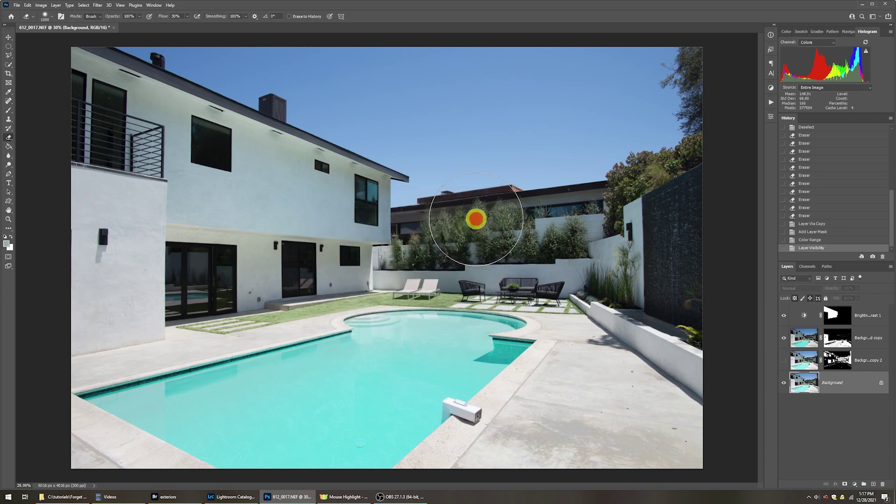
click(871, 317)
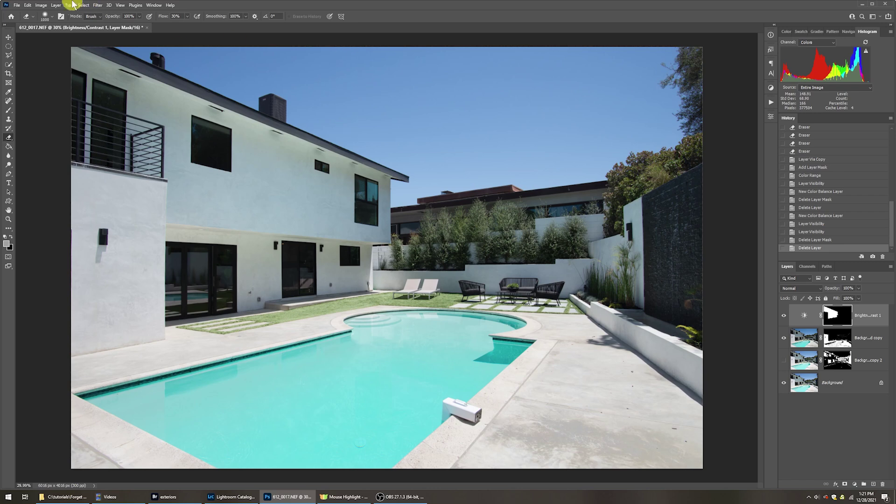
- Create the Color Balance 1 adjustment layer and set its Tone to Shadows
click(56, 5)
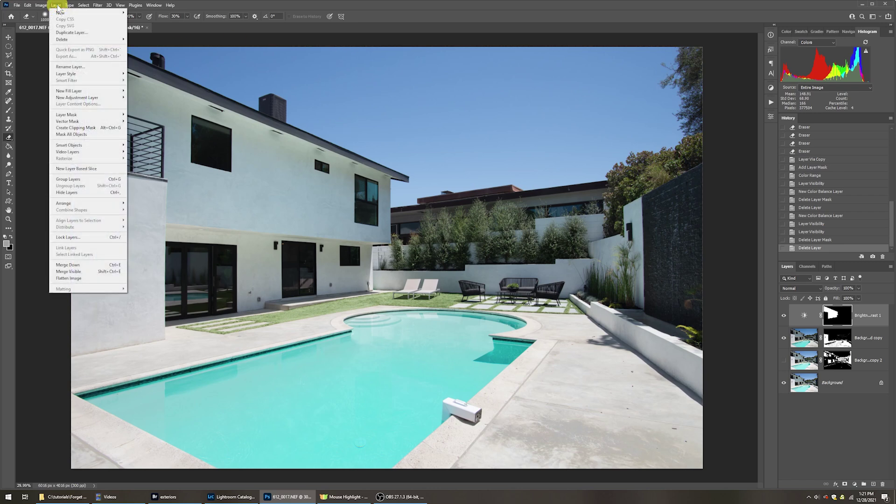
click(89, 97)
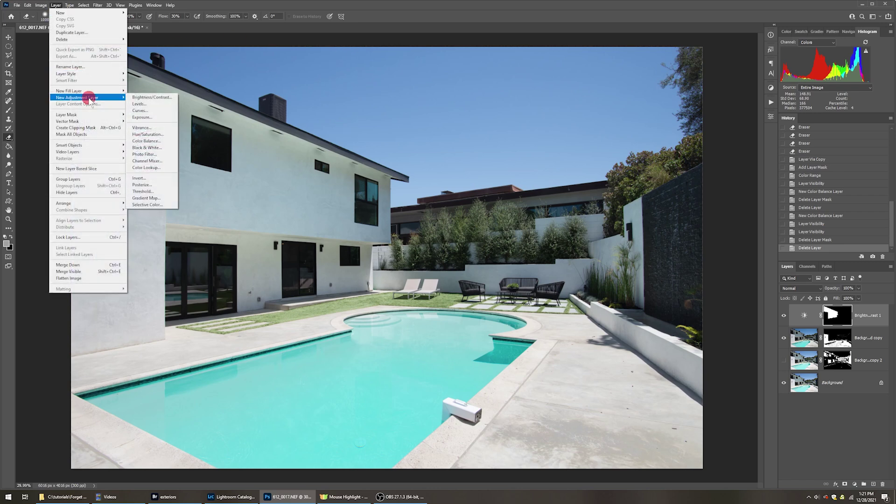
click(156, 140)
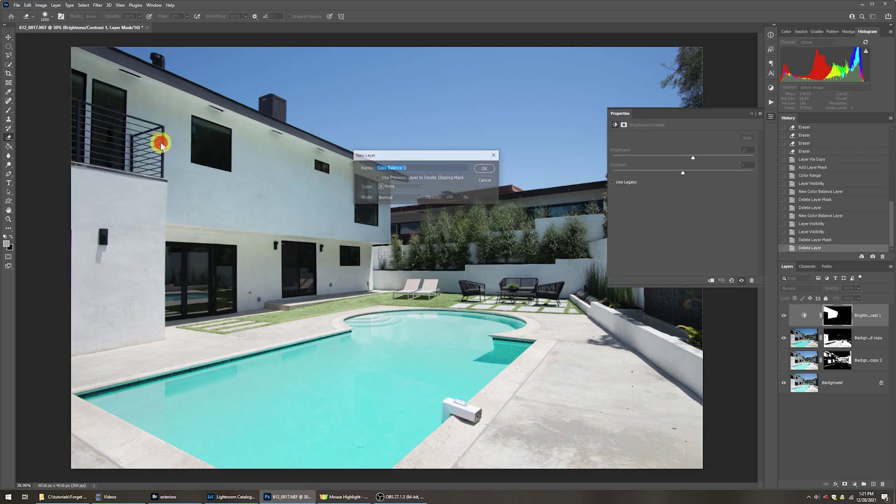
click(487, 168)
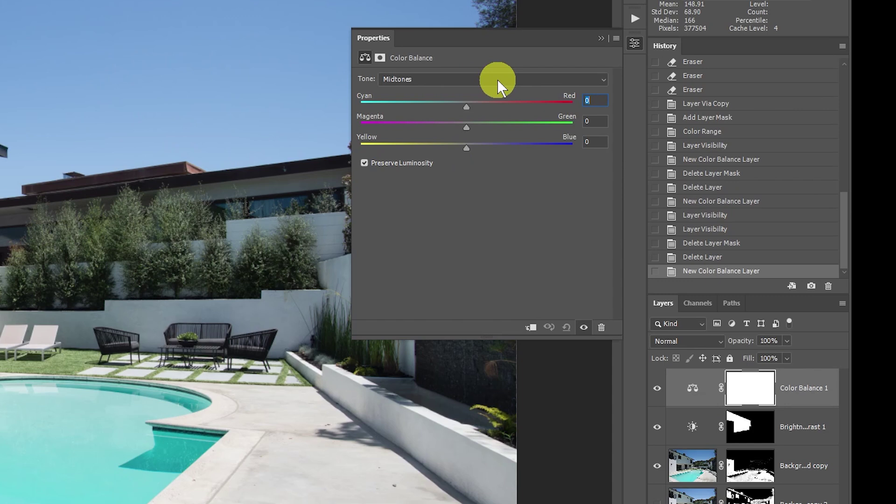
click(497, 79)
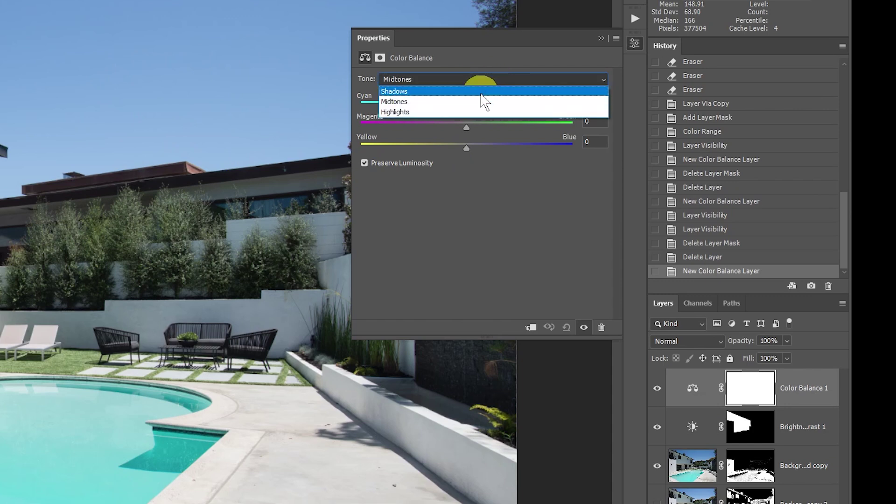
click(481, 92)
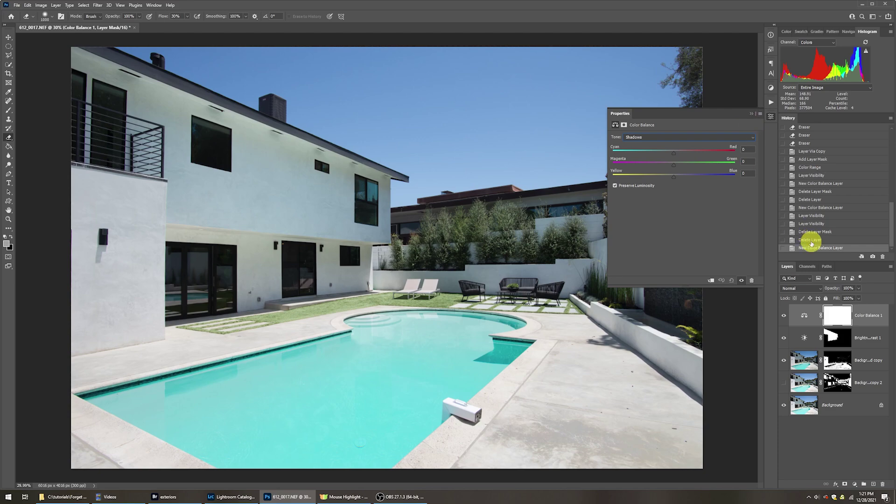
- Replace Color Balance 1's mask with a Sampled Colors range from the walls, Fuzziness 22
click(834, 316)
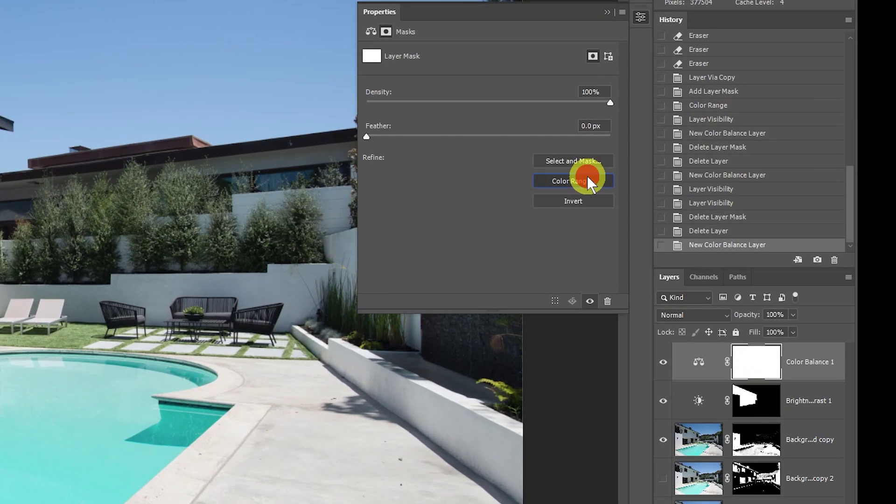
click(658, 196)
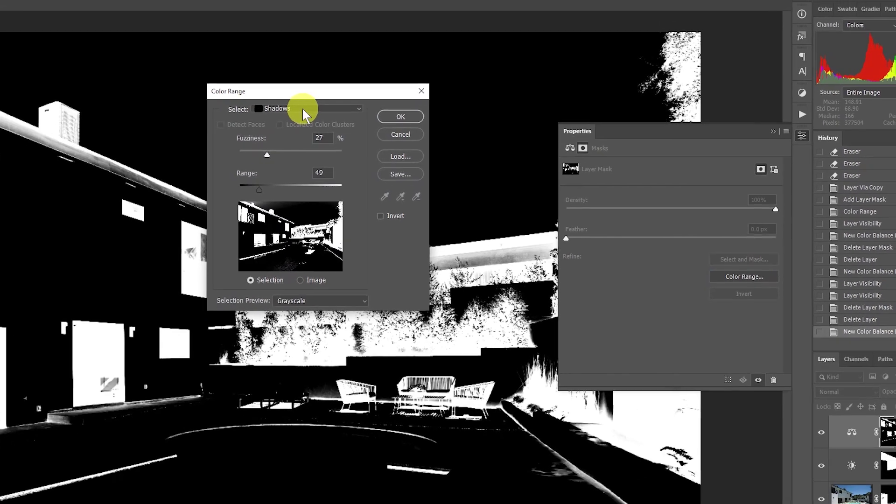
click(302, 111)
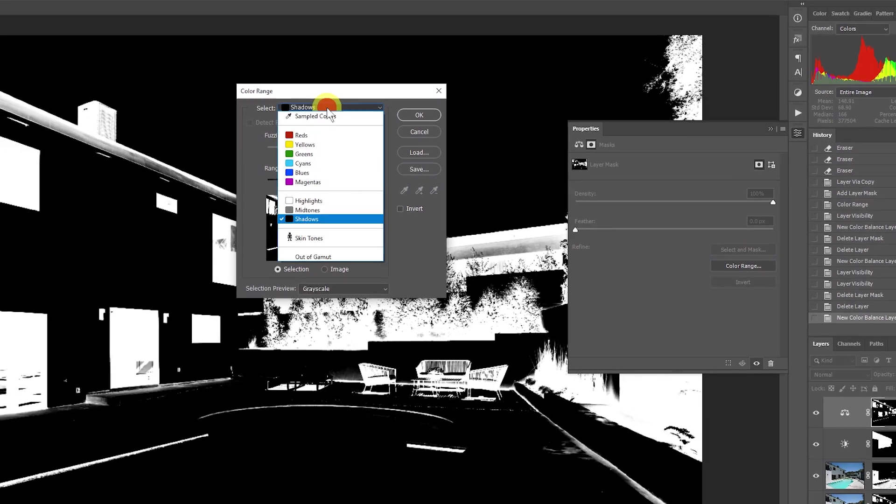
click(396, 108)
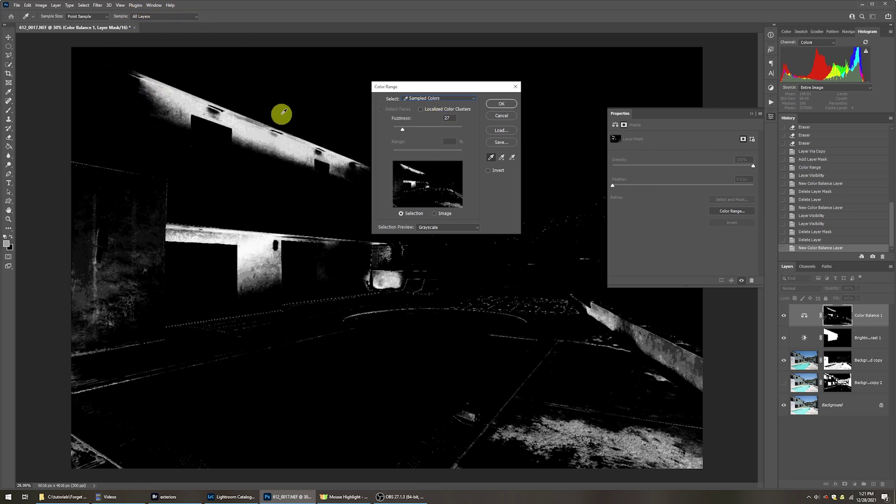
click(304, 272)
click(261, 267)
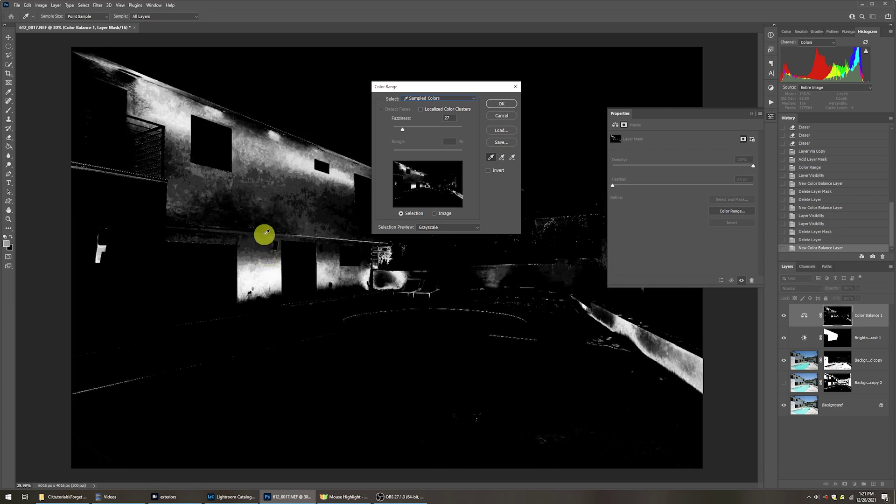
click(268, 153)
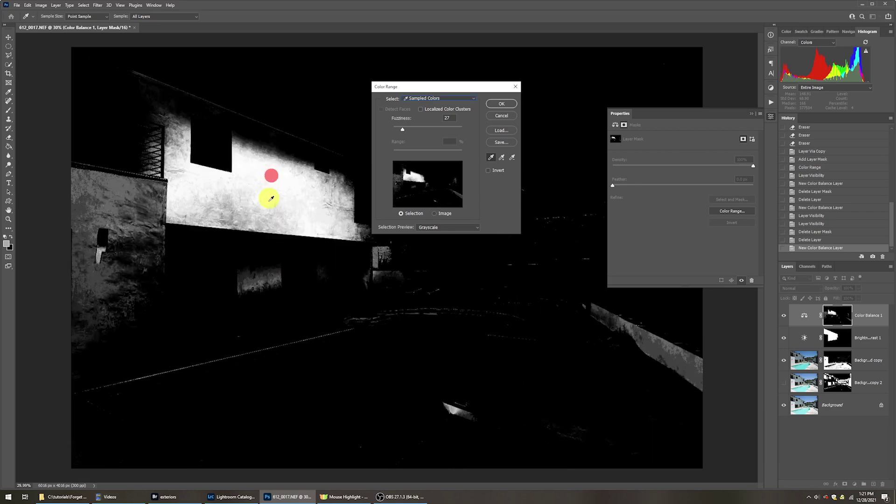
click(264, 273)
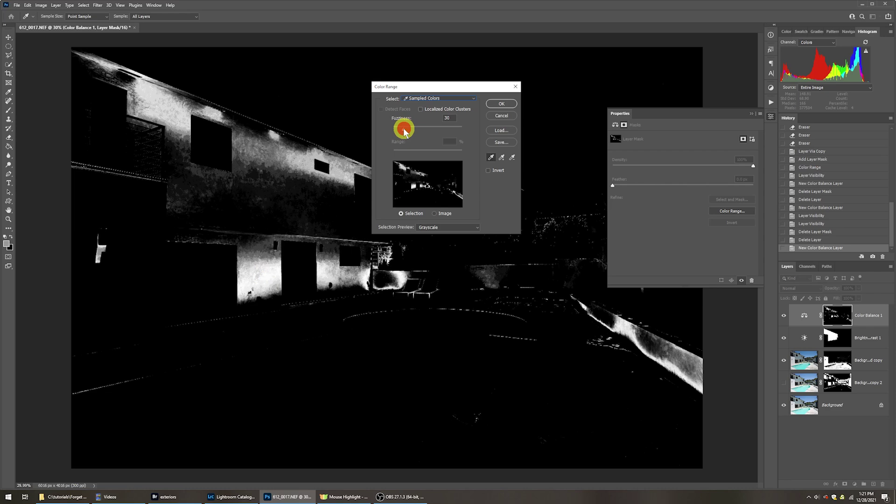
drag(404, 132, 402, 132)
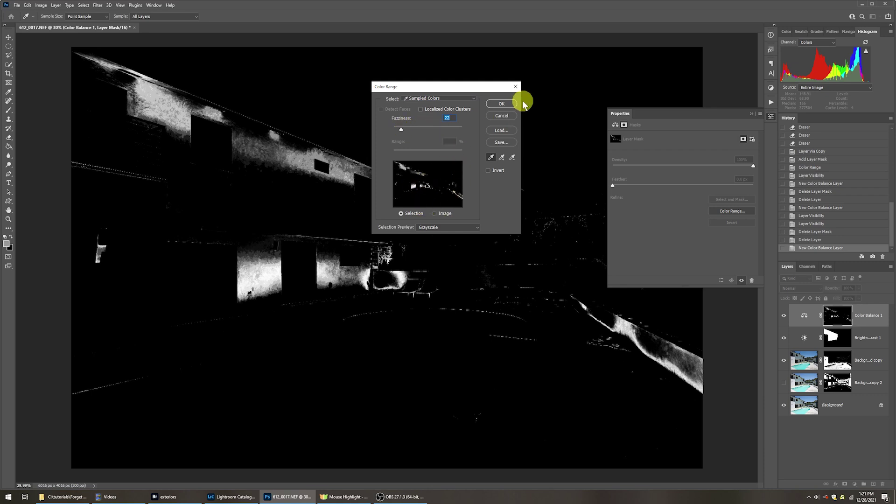
click(499, 106)
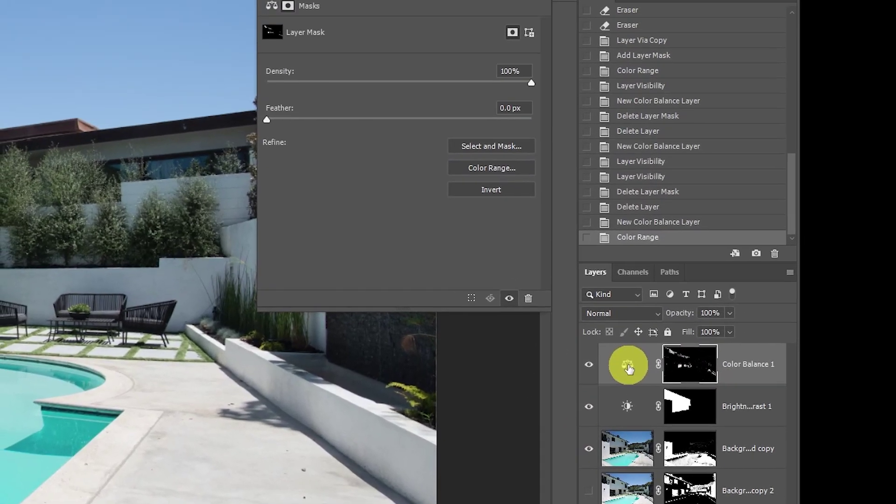
- Shift the Color Balance shadows slightly toward magenta and blue
click(654, 315)
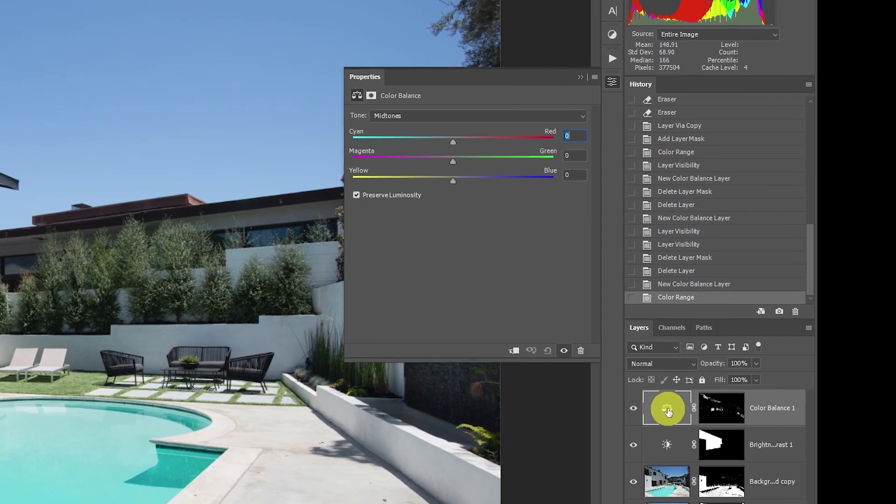
click(460, 116)
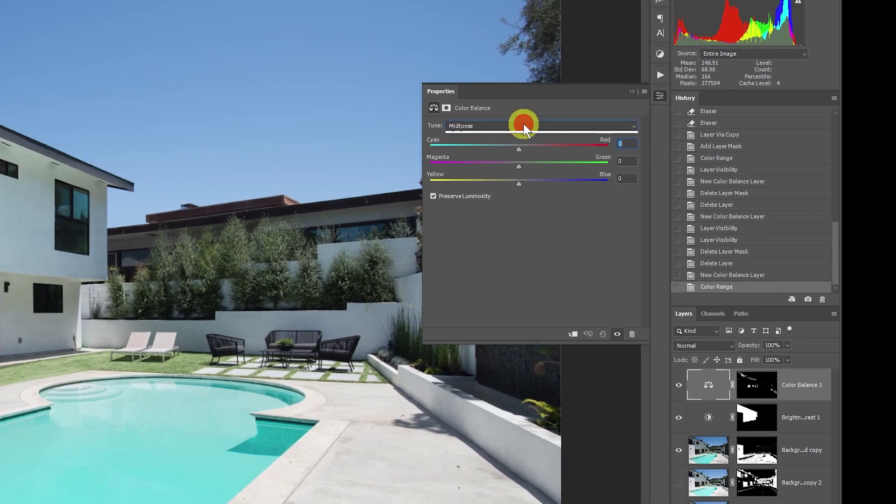
click(517, 136)
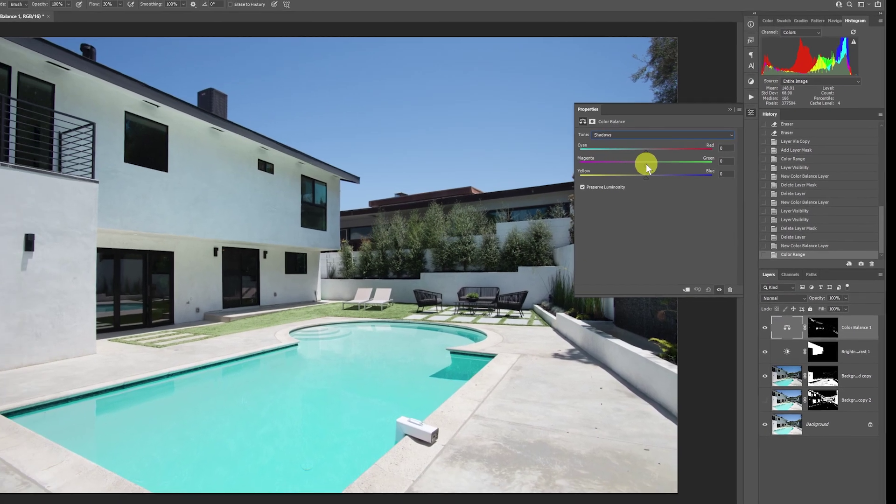
drag(645, 164, 668, 164)
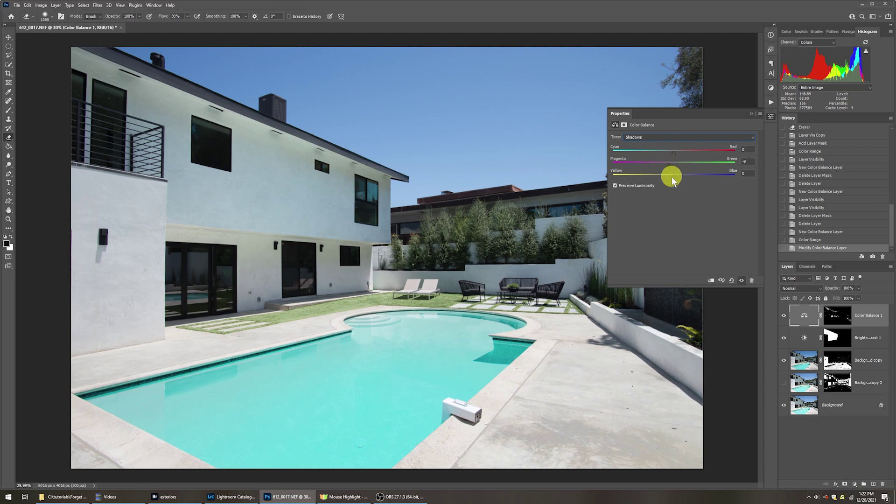
drag(673, 176, 676, 178)
- Sample the white wall with the colour picker to check its tint, then close Properties
click(6, 243)
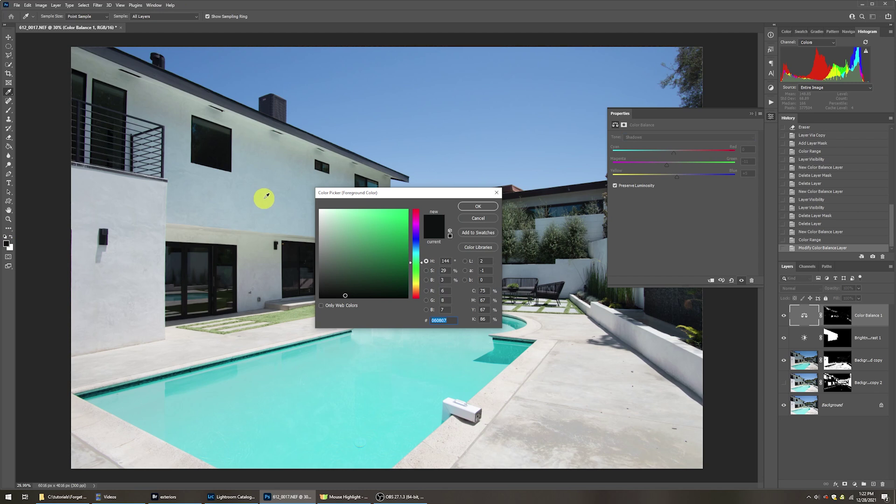
mouse_move(266, 196)
mouse_down()
mouse_move(261, 150)
mouse_move(267, 198)
mouse_up()
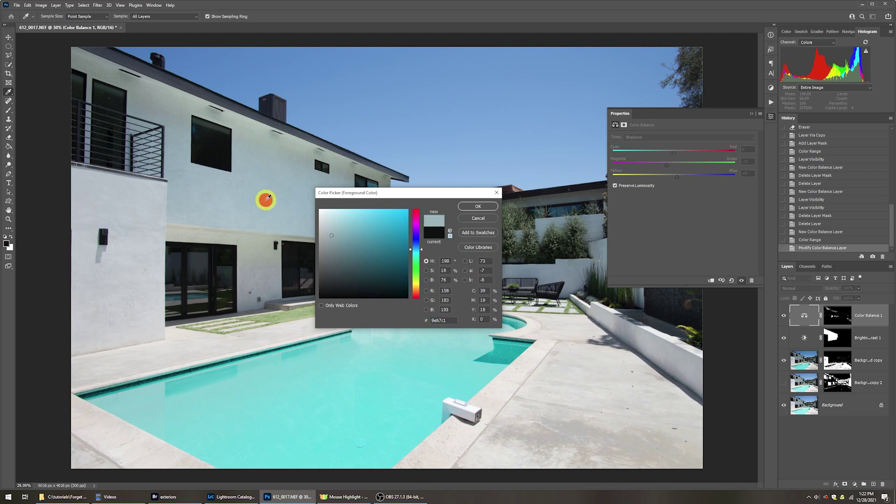
key(Return)
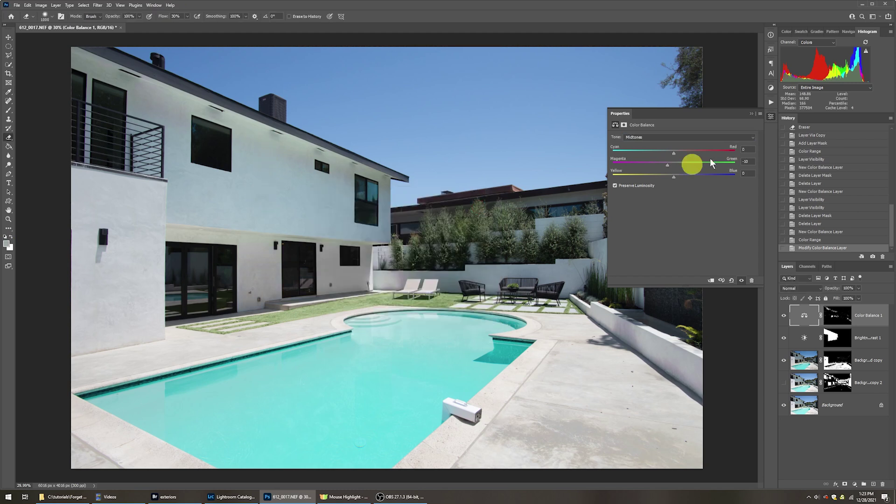
click(751, 116)
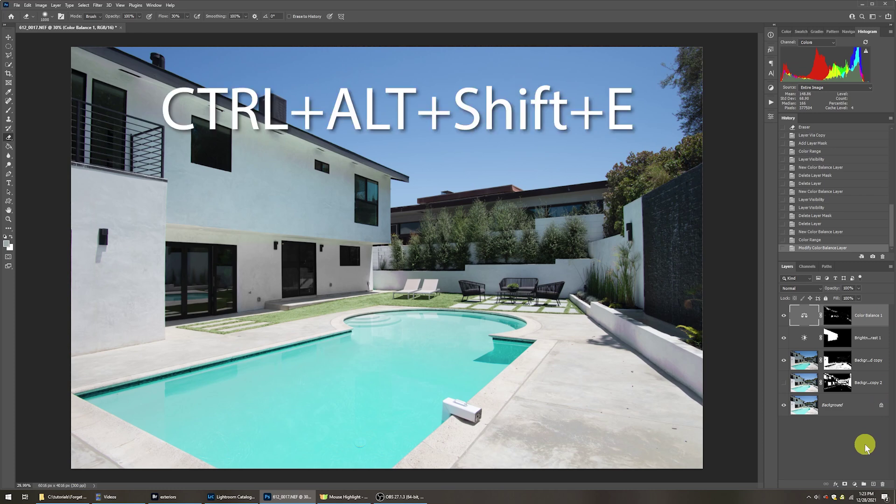
- Stamp visible layers into Layer 1 and hide layers beneath it to compare
key(ctrl+alt+shift+e)
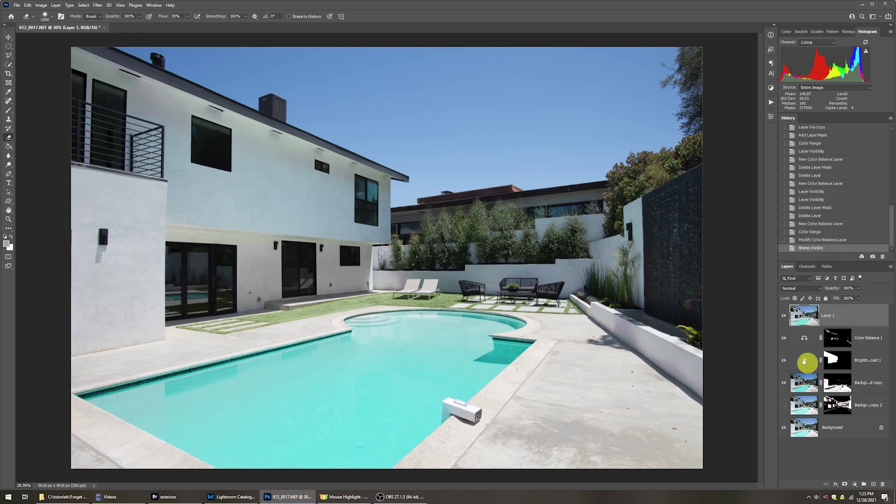
click(784, 315)
click(784, 315)
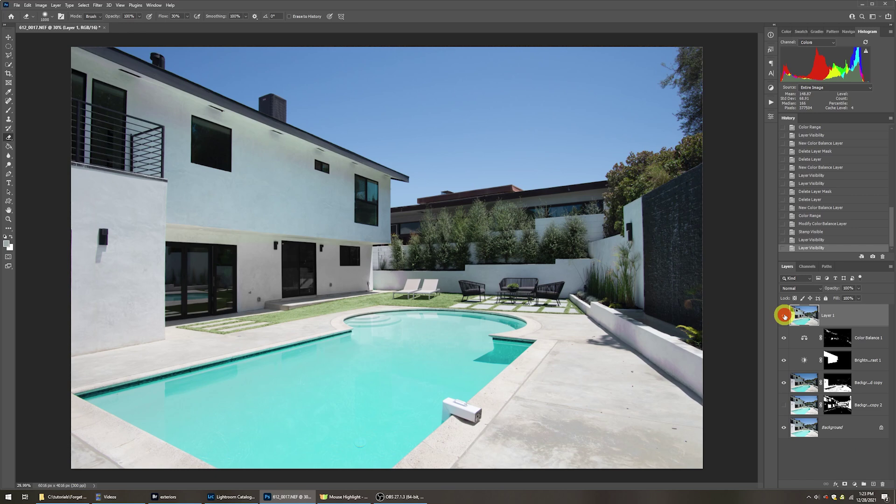
drag(783, 338, 784, 383)
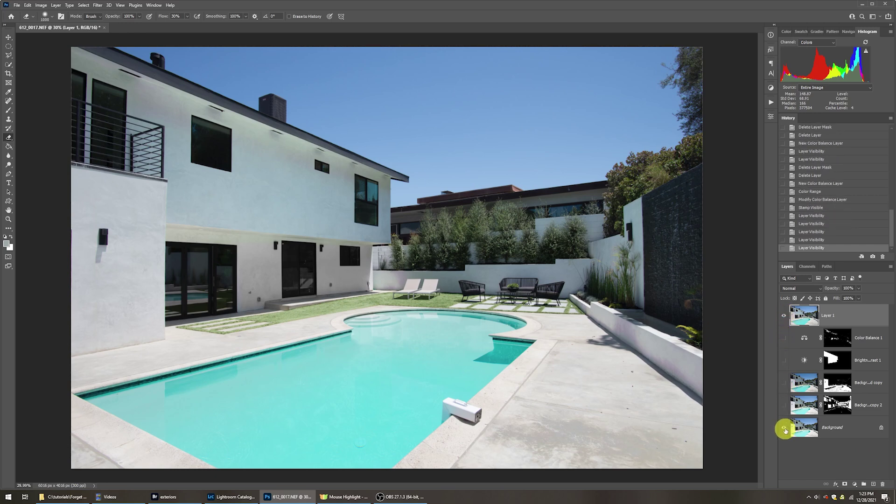
click(784, 427)
click(786, 315)
click(785, 316)
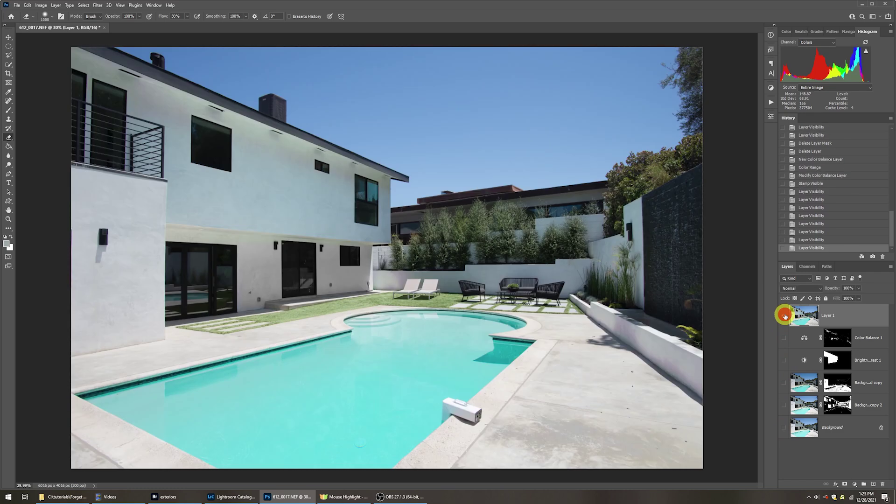
- Turn Color Balance 1, Brightness/Contrast 1, both Background copies and Background visible again
click(784, 337)
click(784, 361)
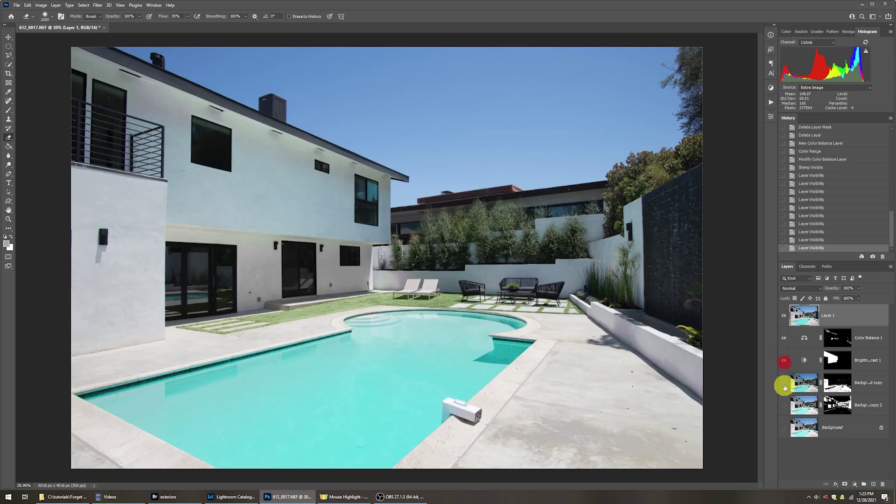
click(784, 382)
click(784, 405)
click(784, 427)
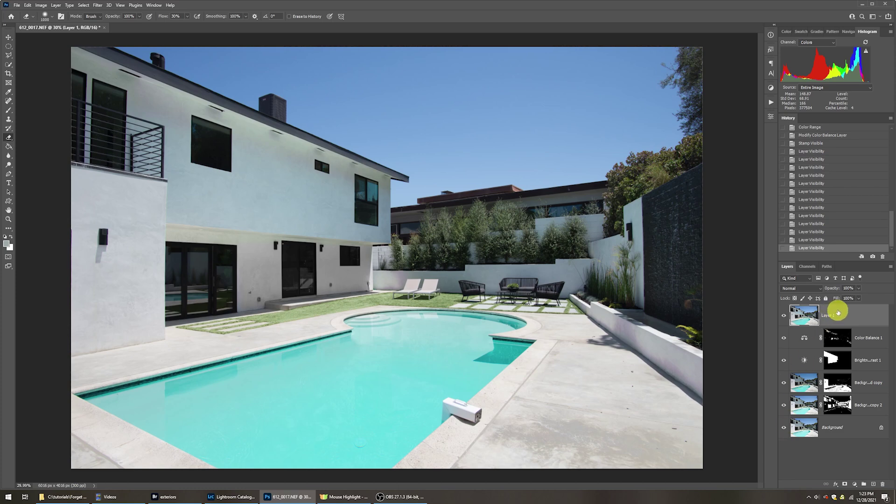
click(100, 6)
- Apply the RE Exterior 5K preset in the Camera Raw Filter on Layer 1
click(108, 56)
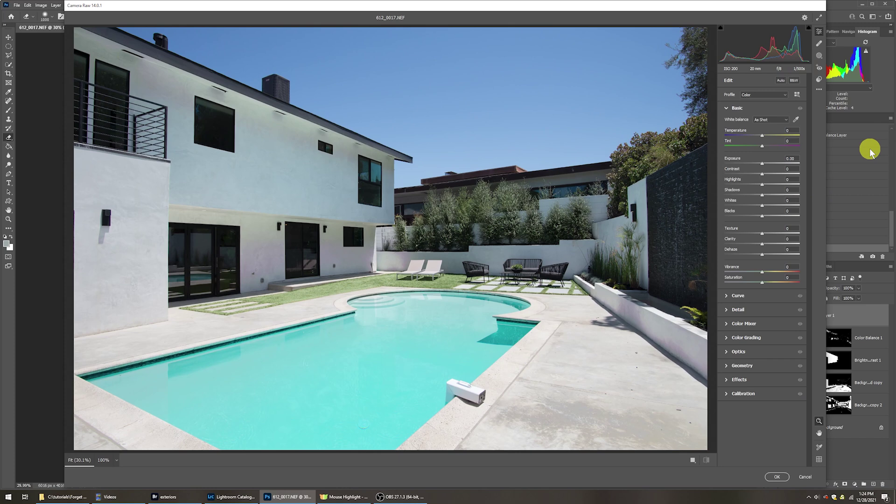
click(819, 80)
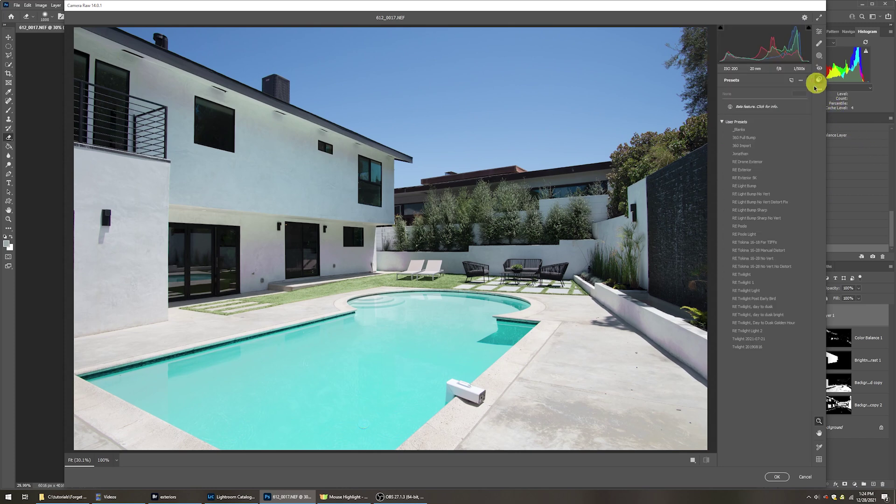
click(754, 178)
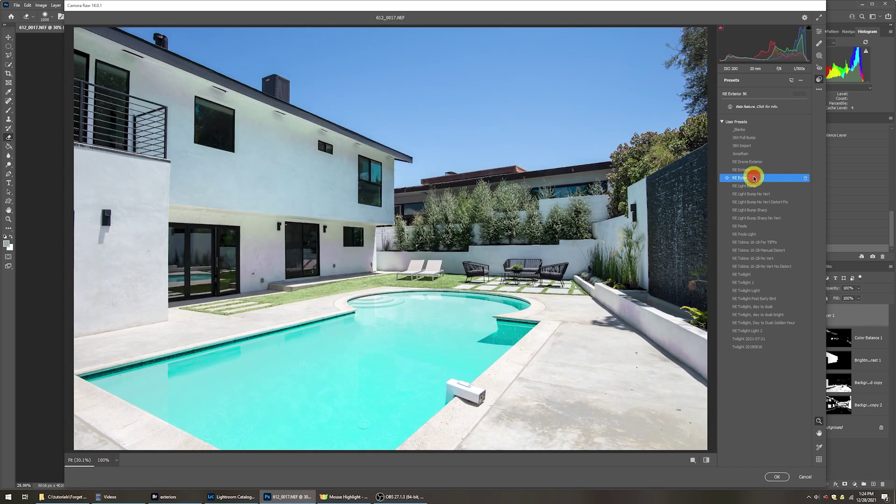
- Set Highlights -59, Shadows +23, Whites +33, Saturation +12 and apply the filter
click(819, 32)
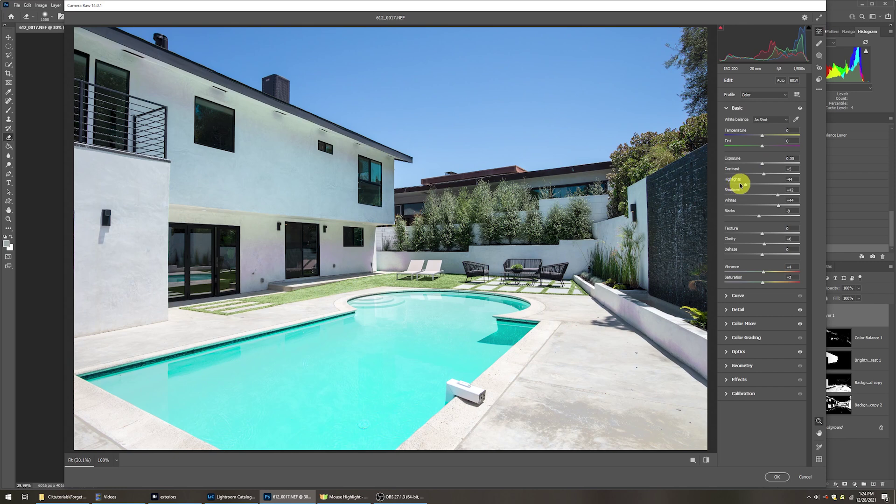
drag(745, 184, 740, 184)
click(770, 192)
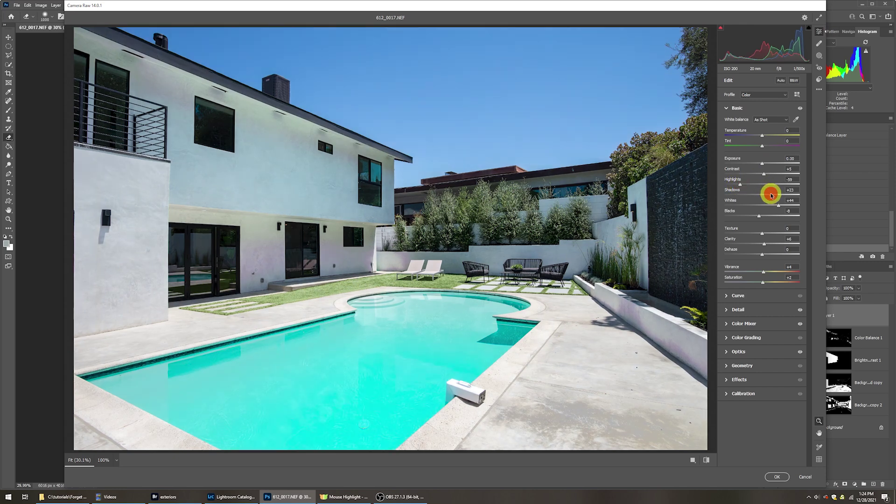
click(772, 207)
drag(772, 207, 774, 206)
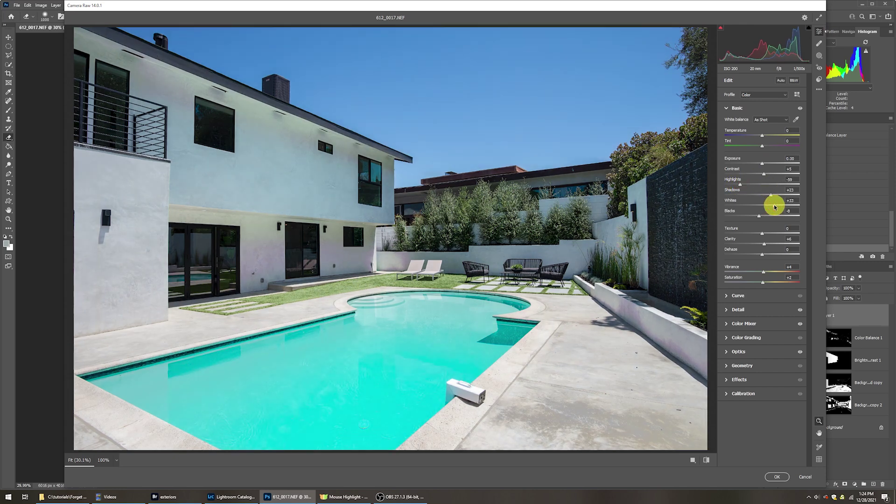
click(767, 282)
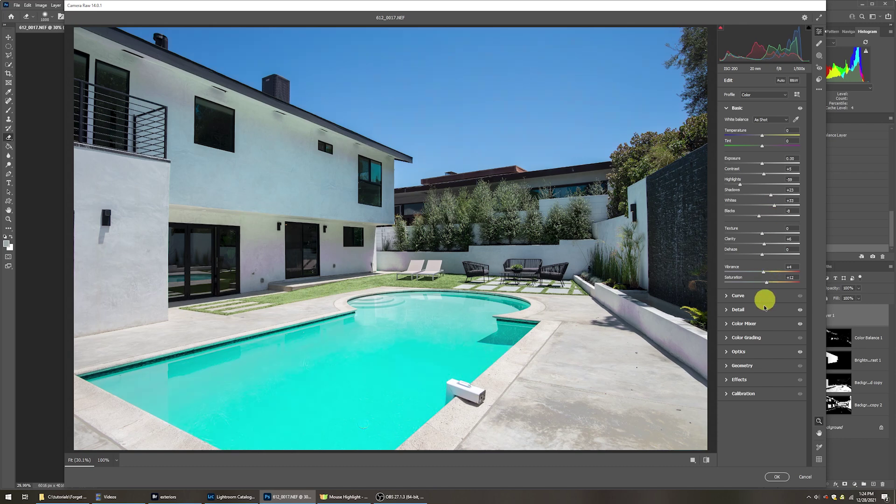
click(777, 477)
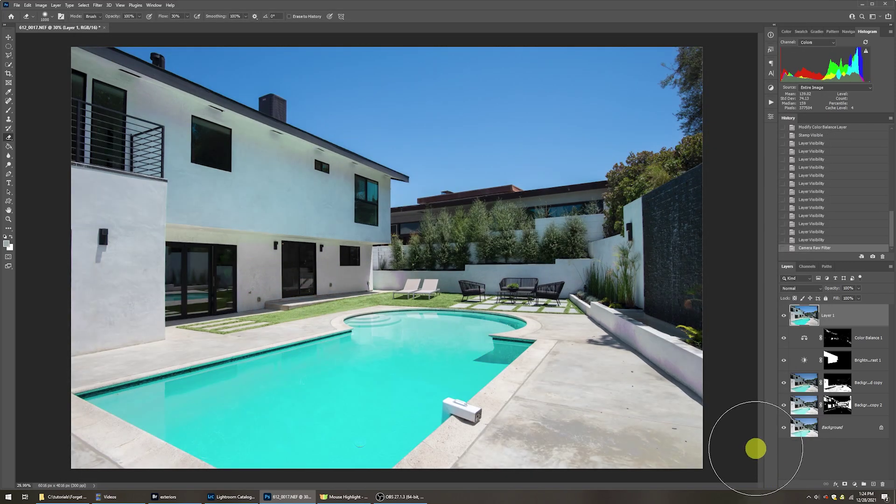
- Alt-click the Background layer's eye icon so only the original photo is visible
alt+click(783, 429)
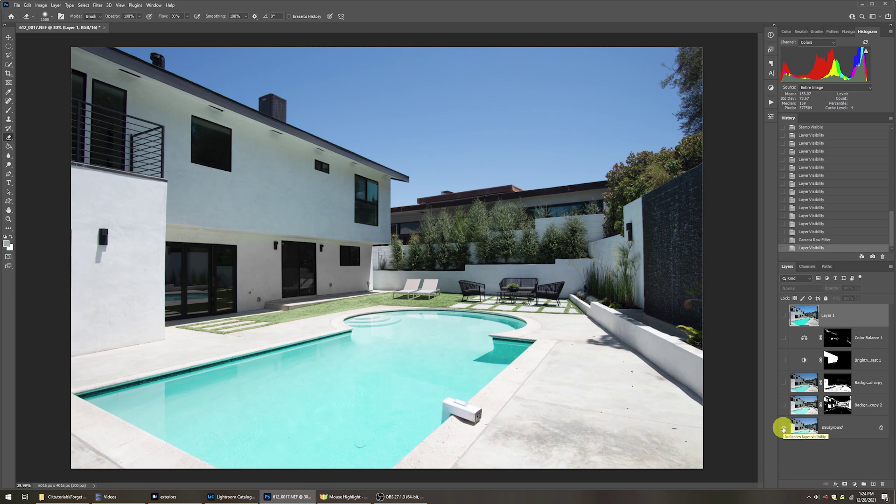